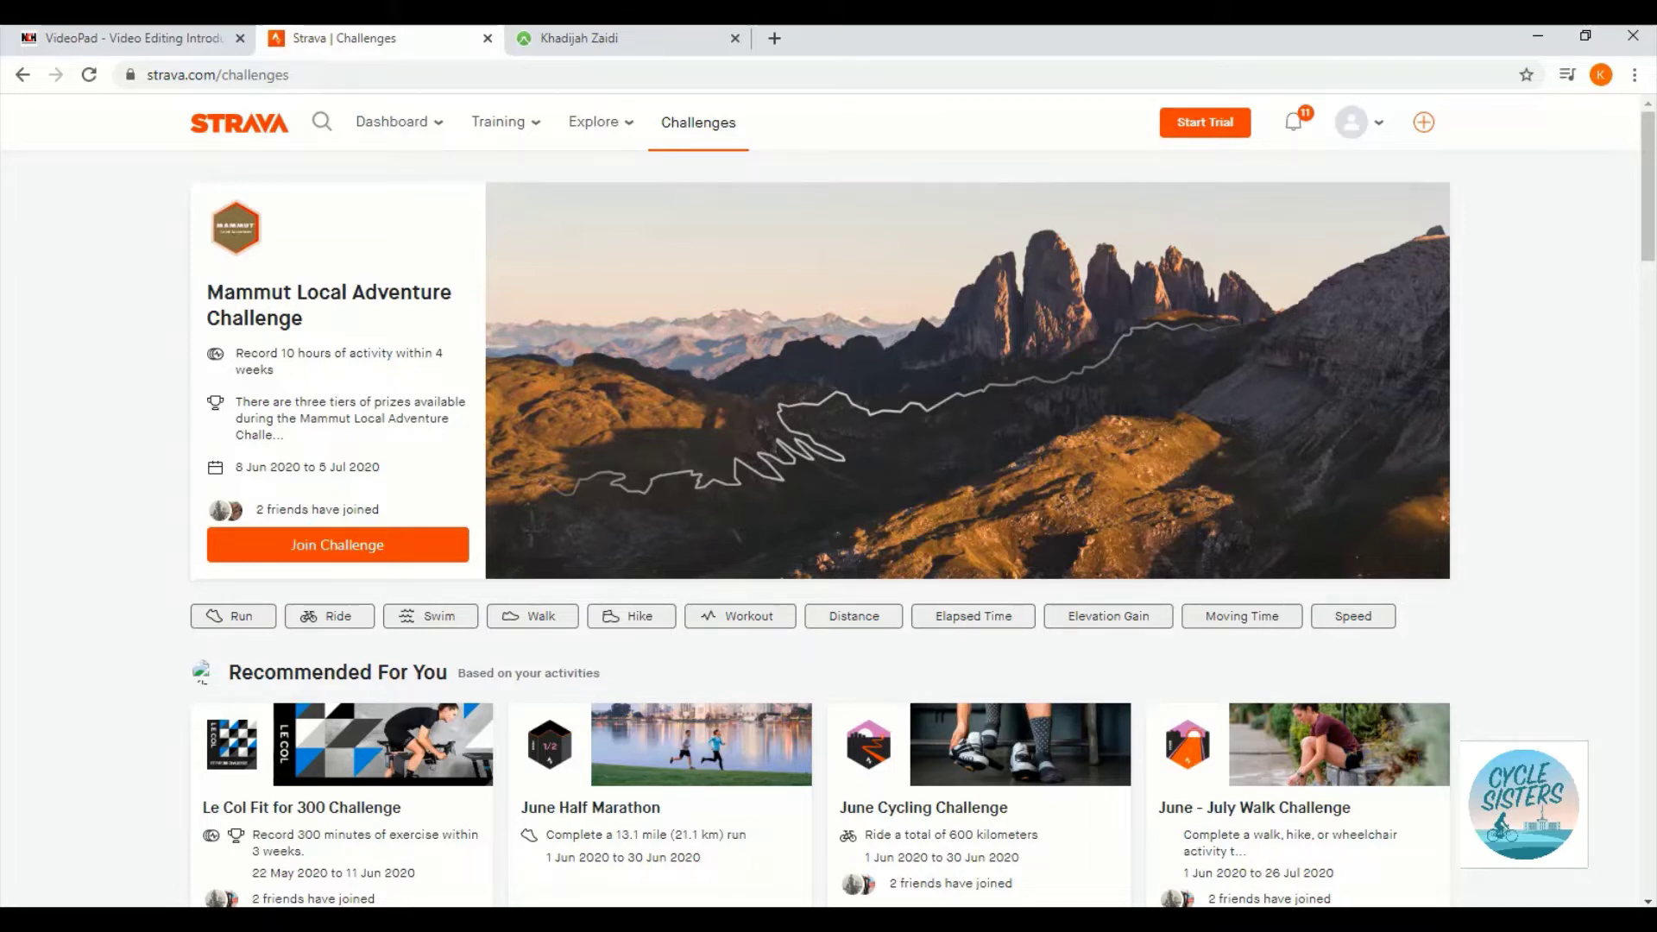
# Bring up the Route links document with the Strava ride link and the Journey start and end locations.
pyautogui.moveTo(391, 121)
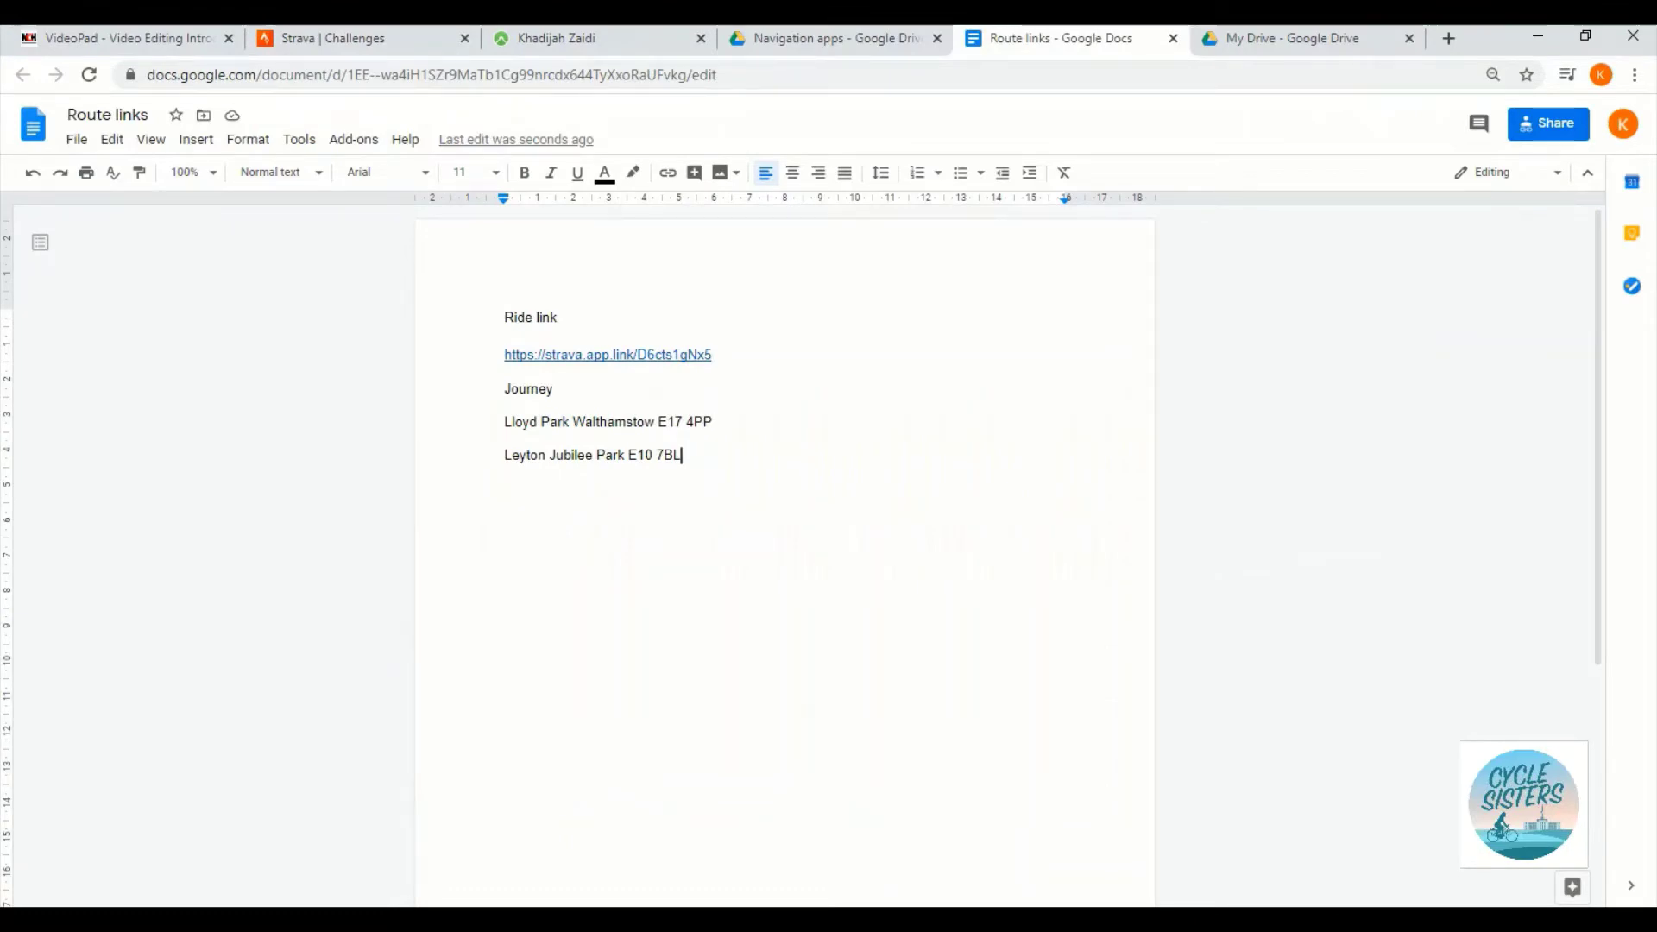
# Copy the ride link from the document and load it in the Strava tab.
pyautogui.moveTo(507, 337); pyautogui.dragTo(720, 354)
pyautogui.hotkey('ctrl', 'c')
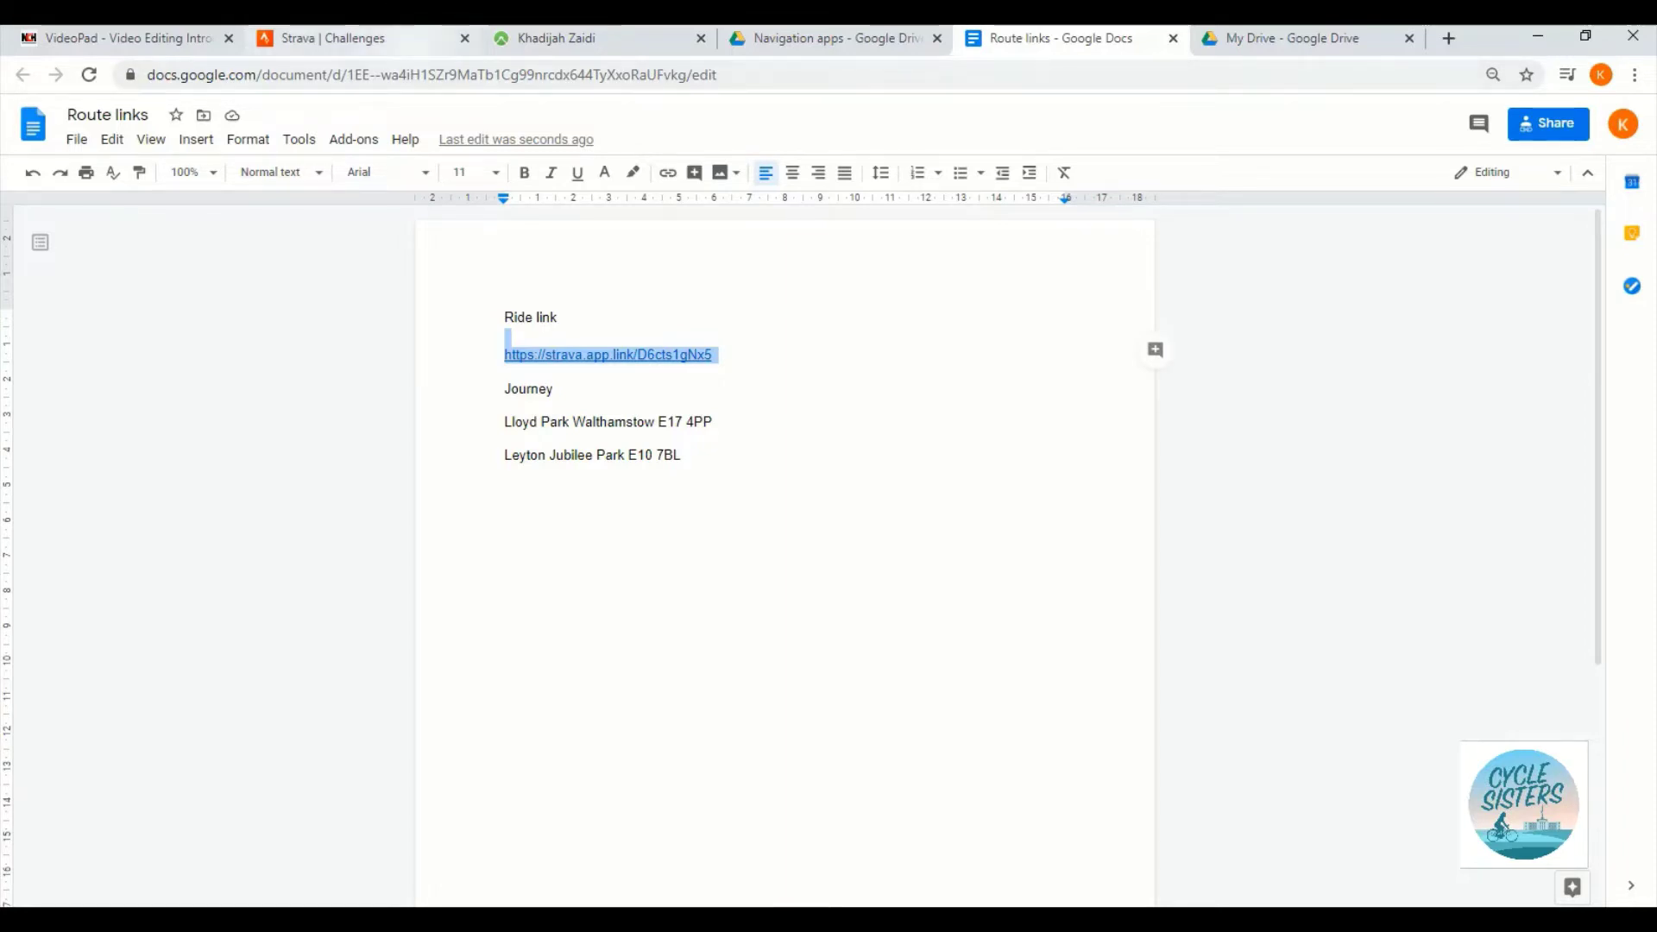
pyautogui.click(354, 38)
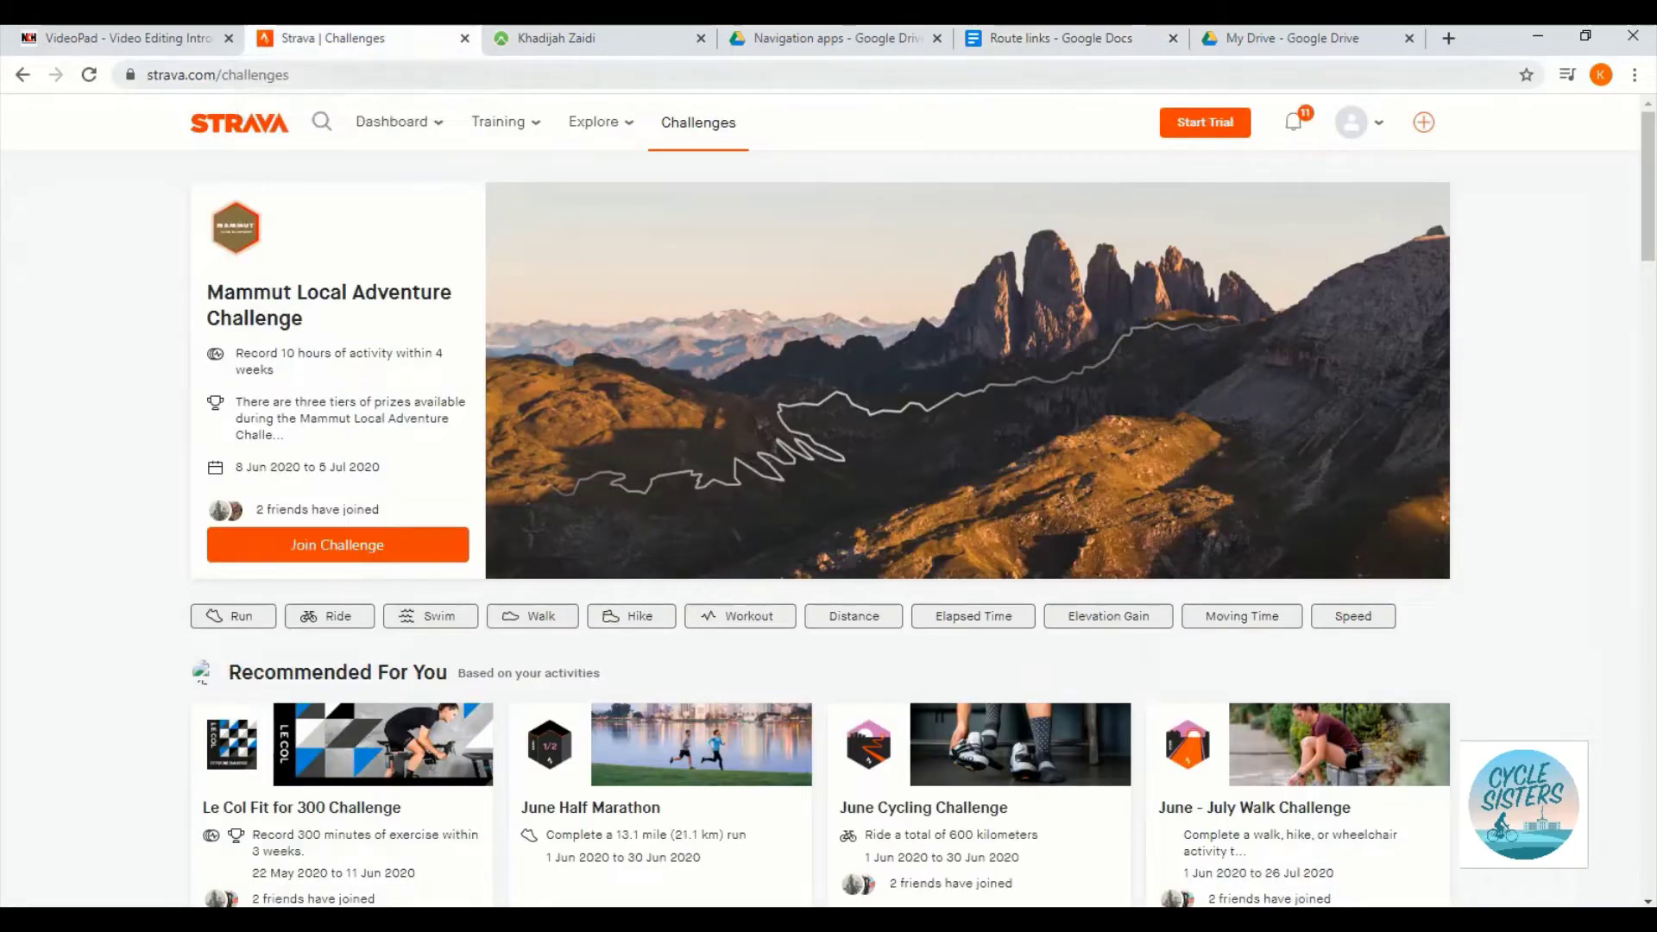
pyautogui.hotkey('ctrl', 'l')
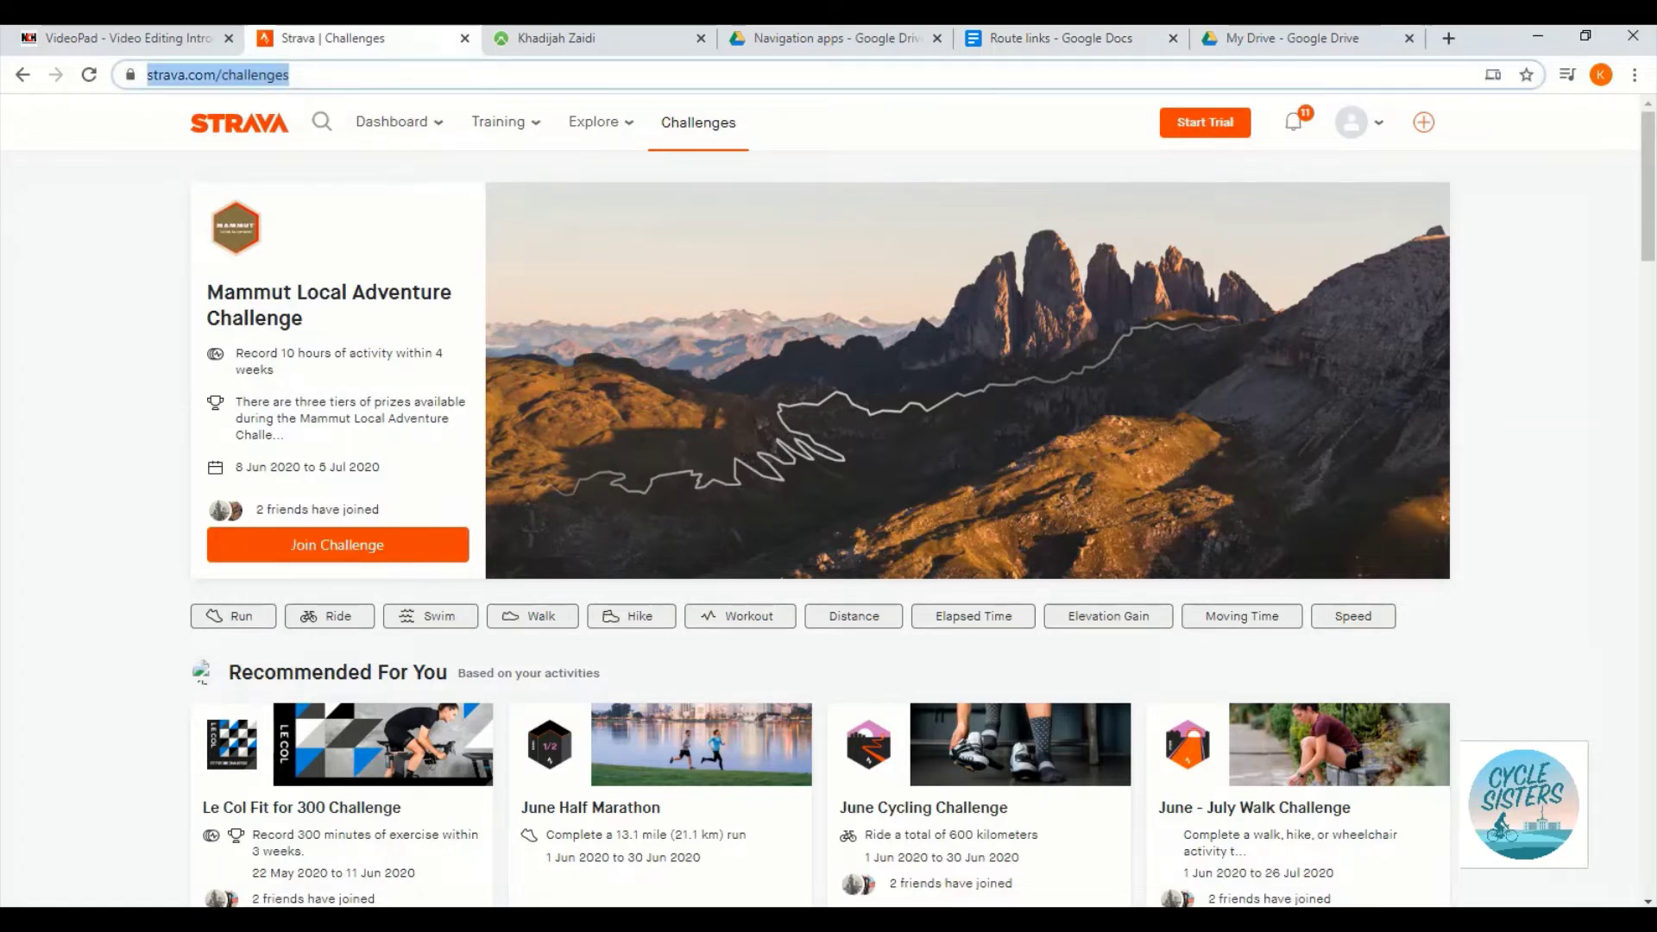
pyautogui.hotkey('ctrl', 'v')
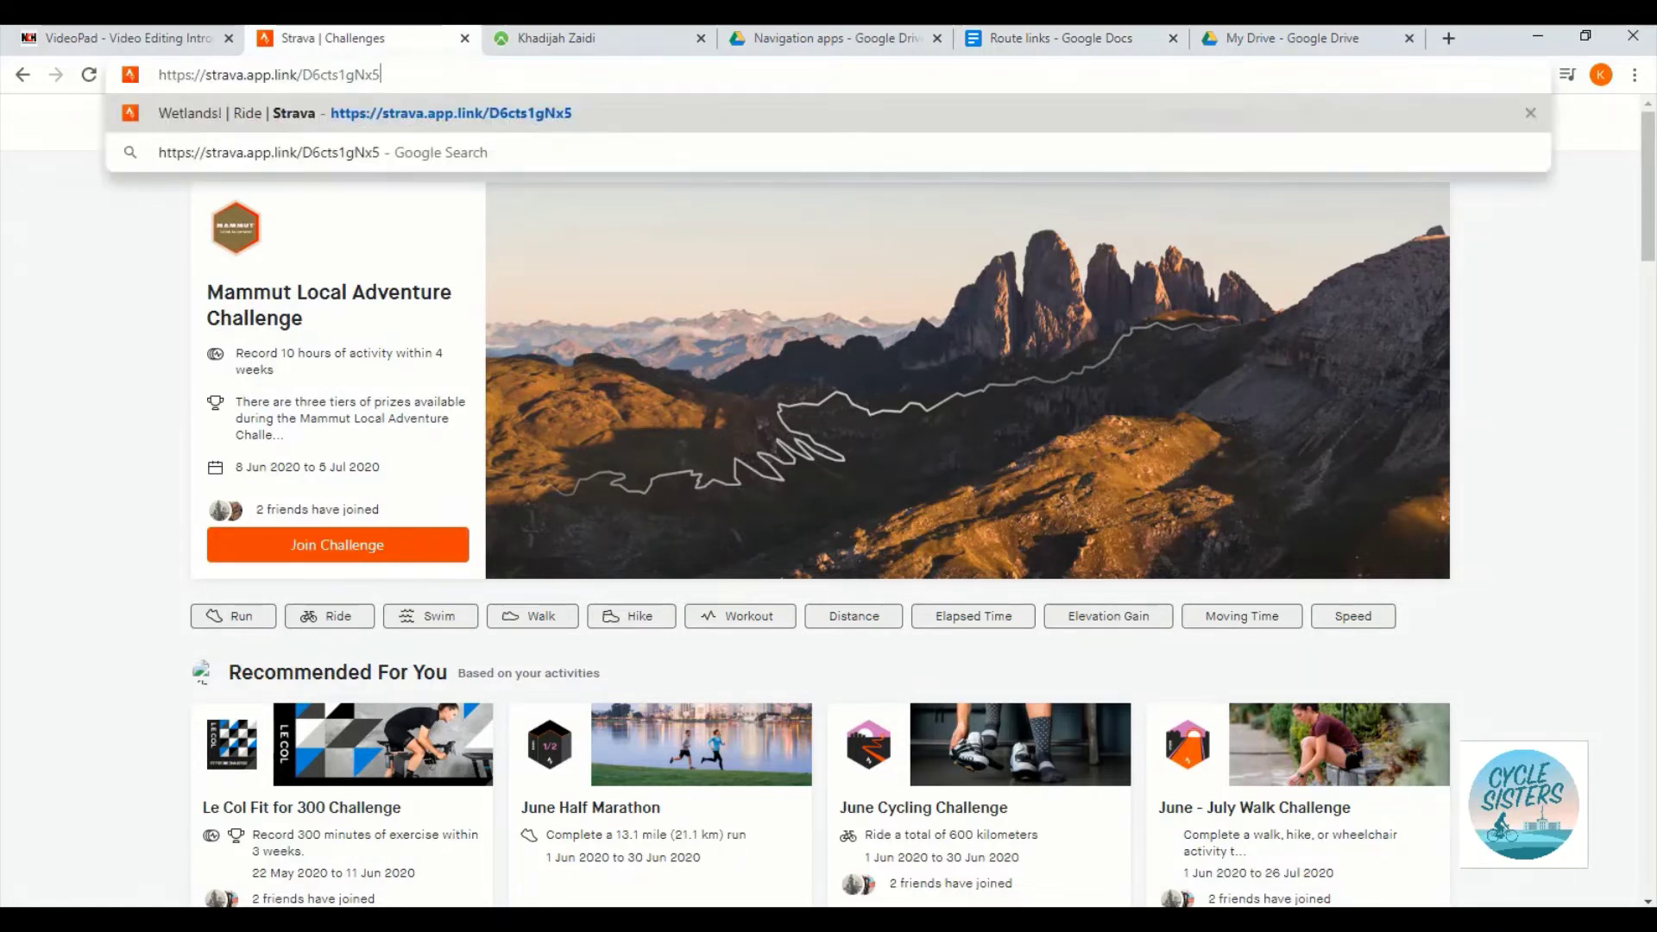
pyautogui.press('Return')
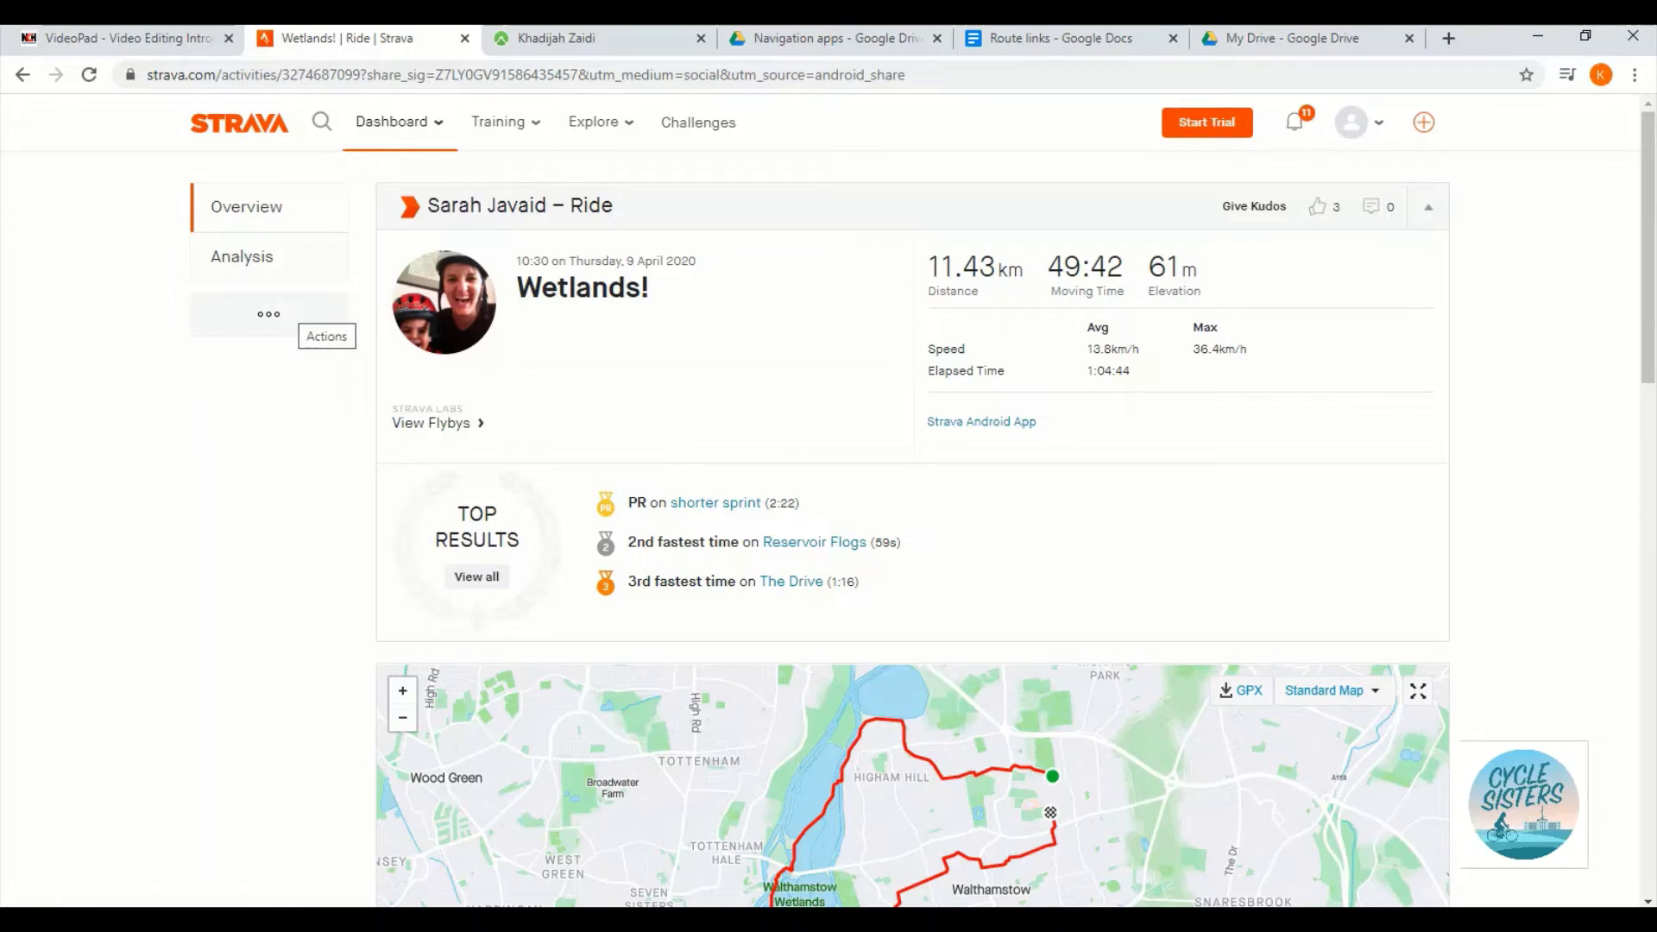
# Create a route from the Wetlands! ride and save it to My Routes as 'Wetlands!'.
pyautogui.click(269, 314)
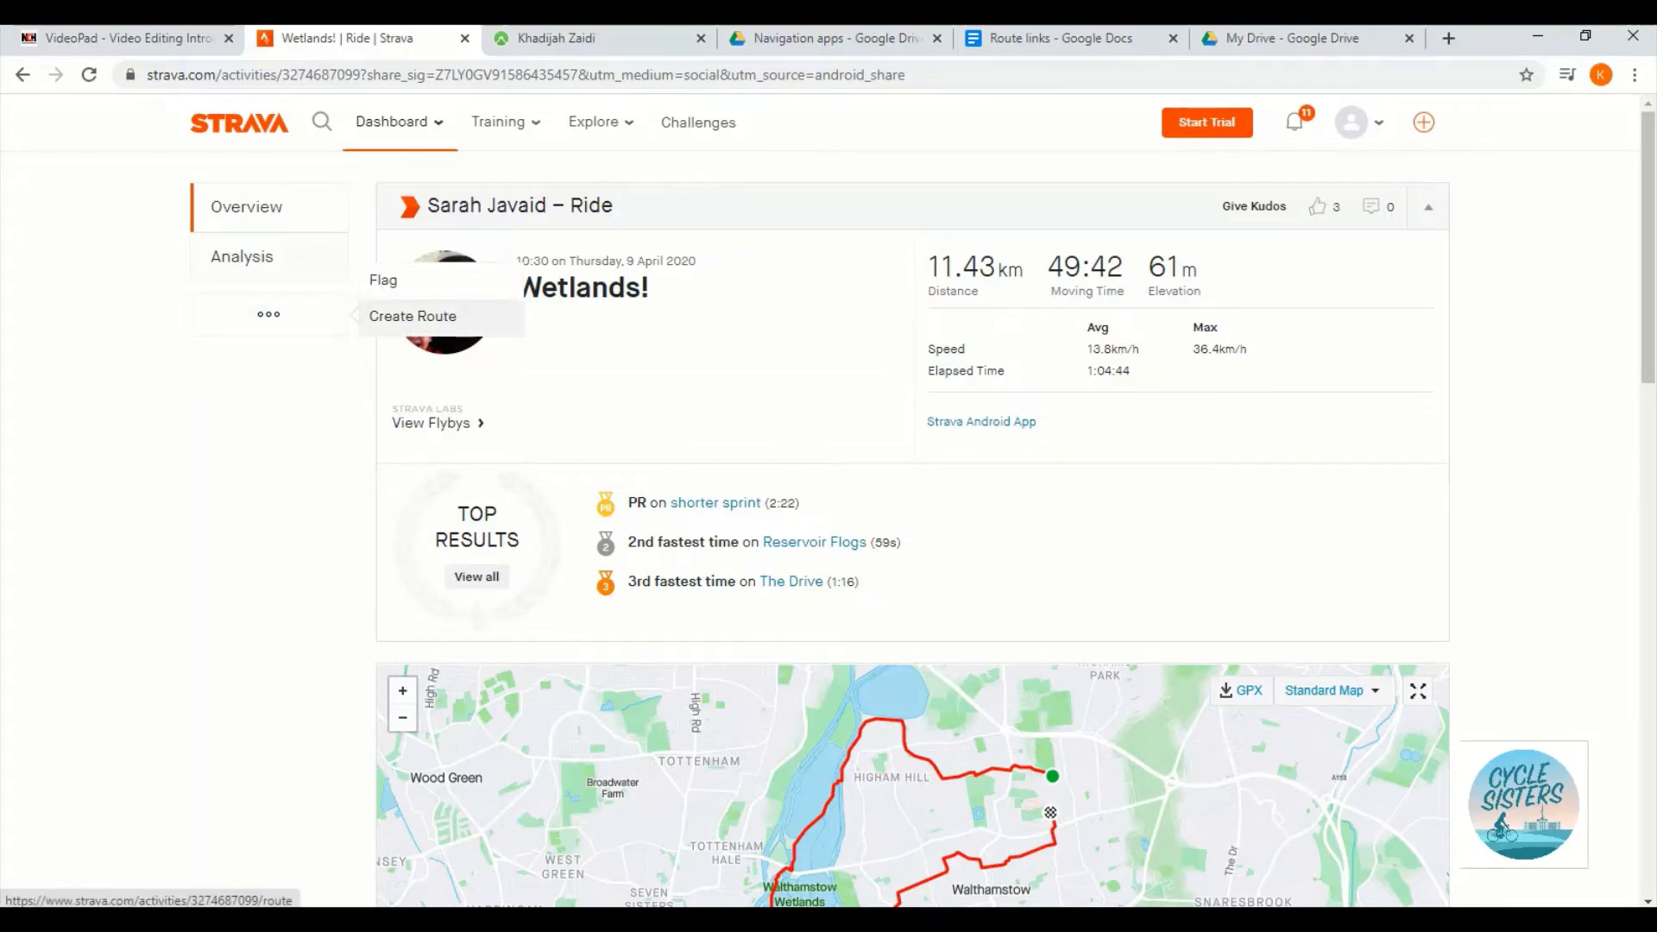
pyautogui.click(413, 316)
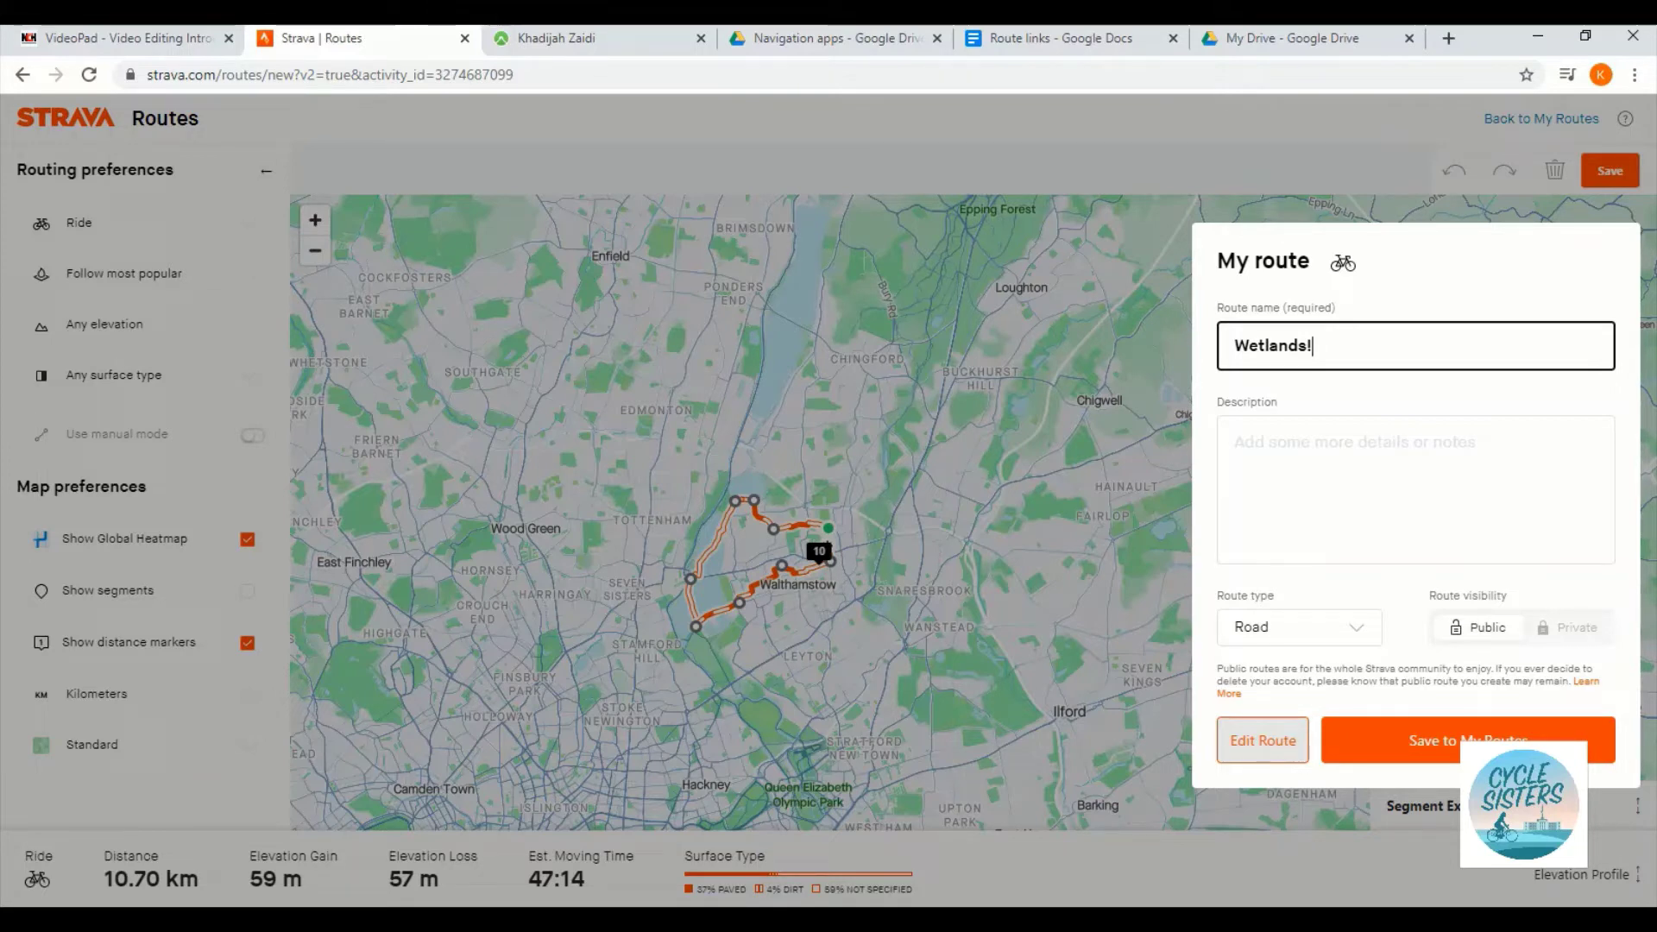
pyautogui.click(1424, 740)
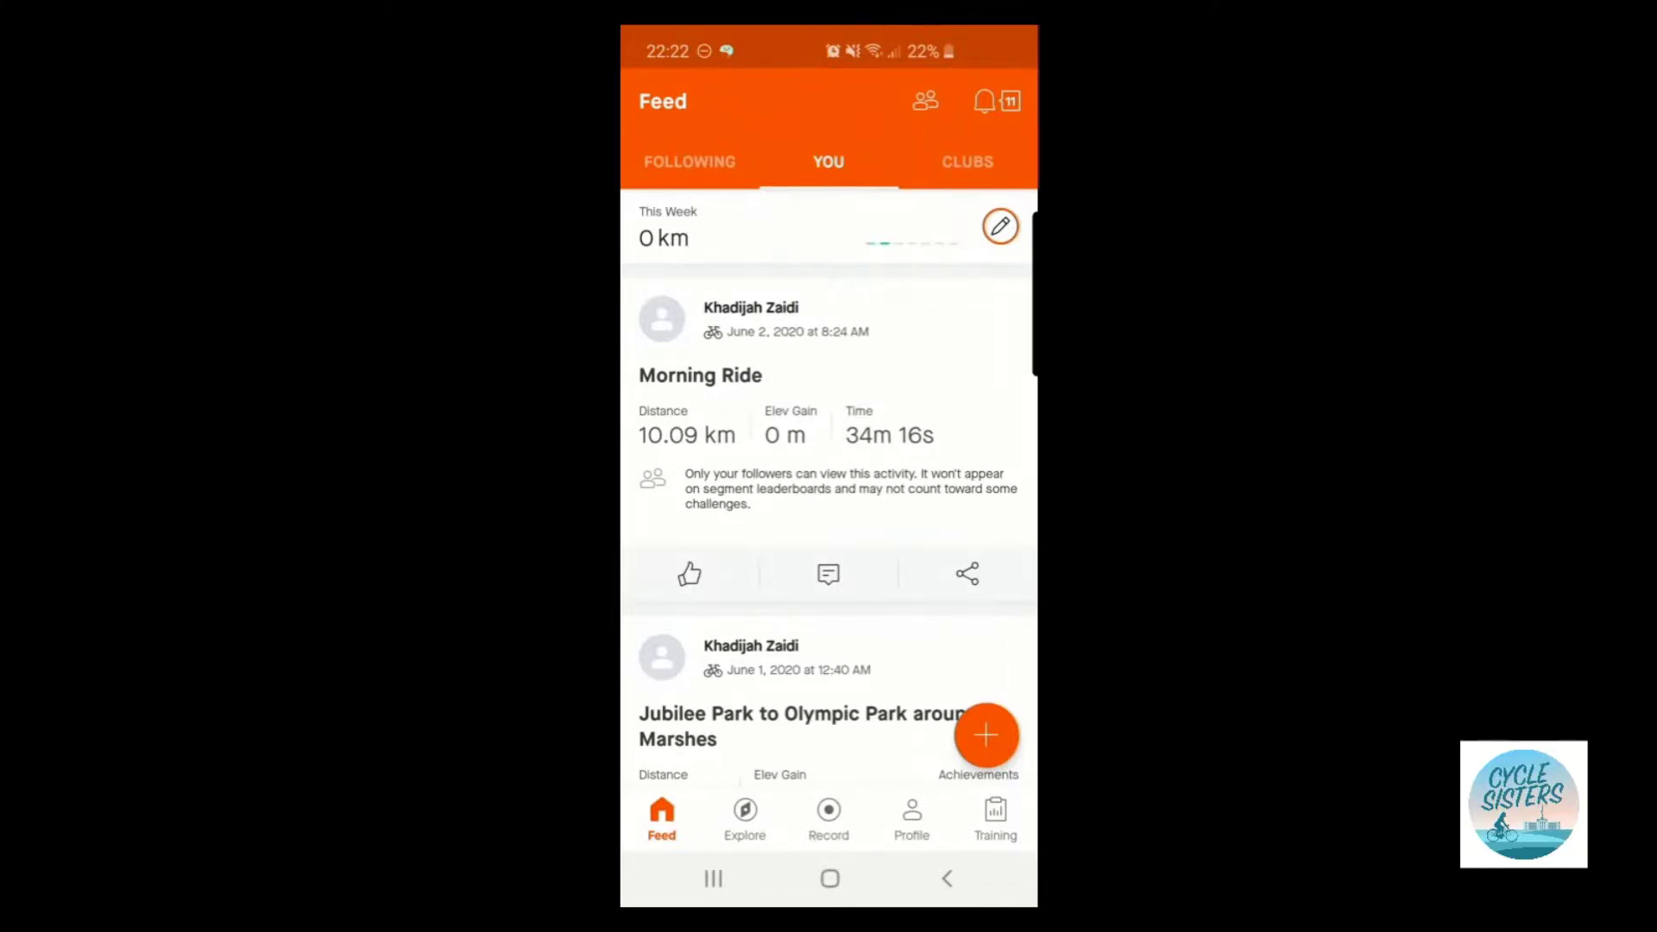
# Open the Routes list from your profile and open the Wetlands! route (10.70 km).
pyautogui.click(912, 819)
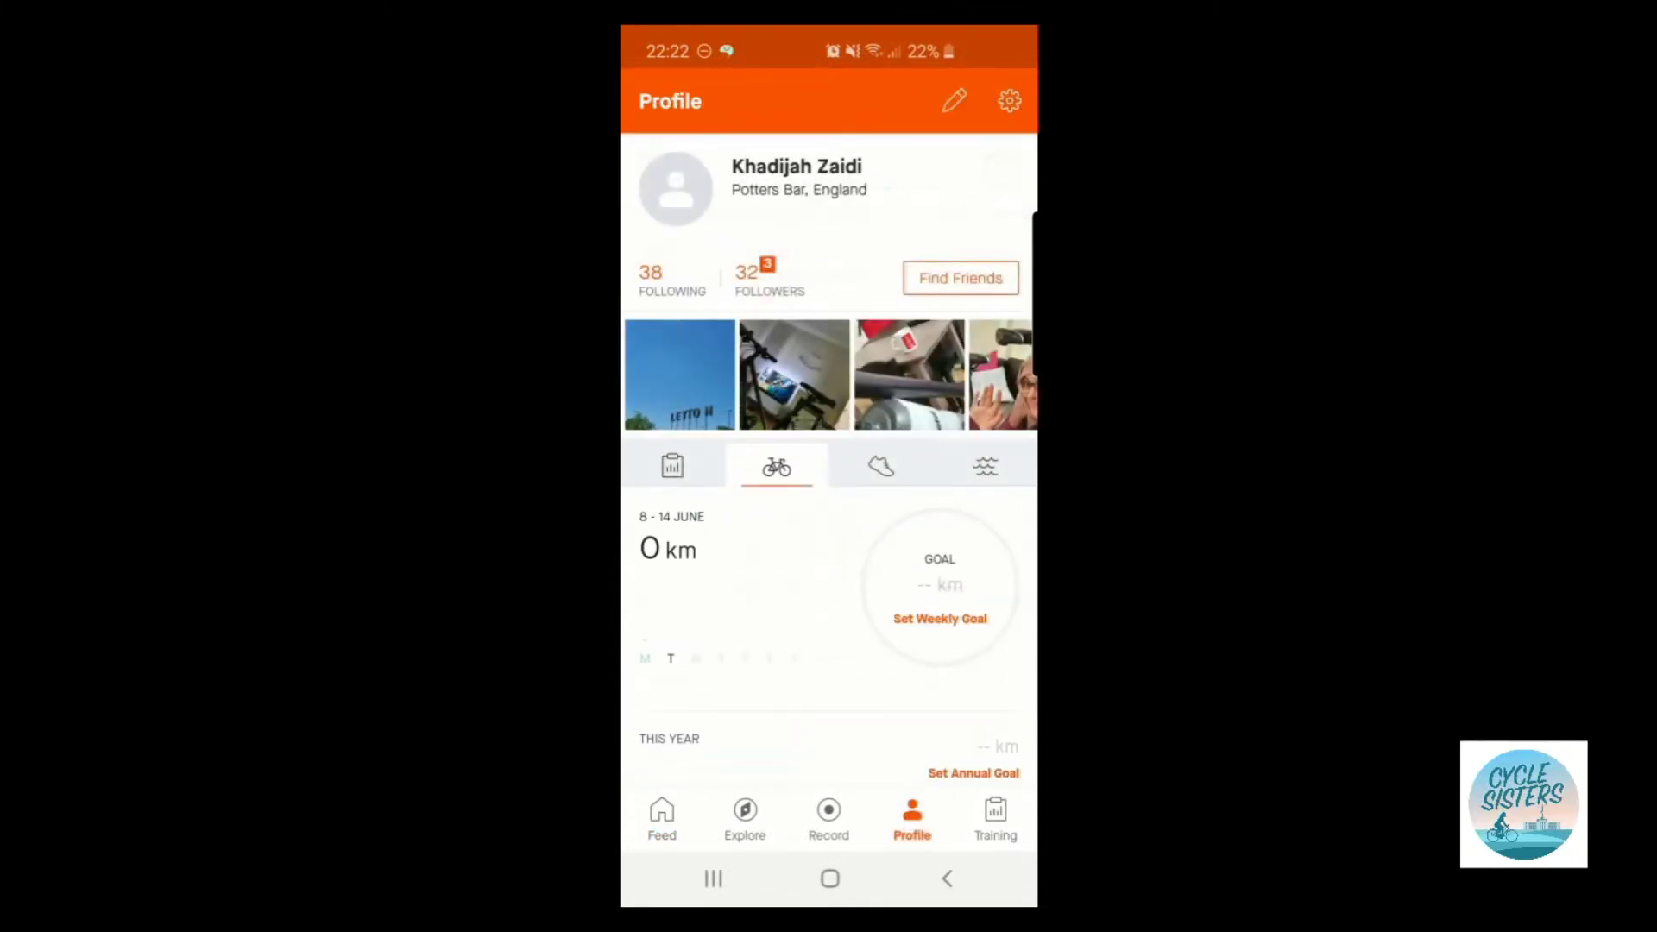
pyautogui.scroll(-6, 828, 453)
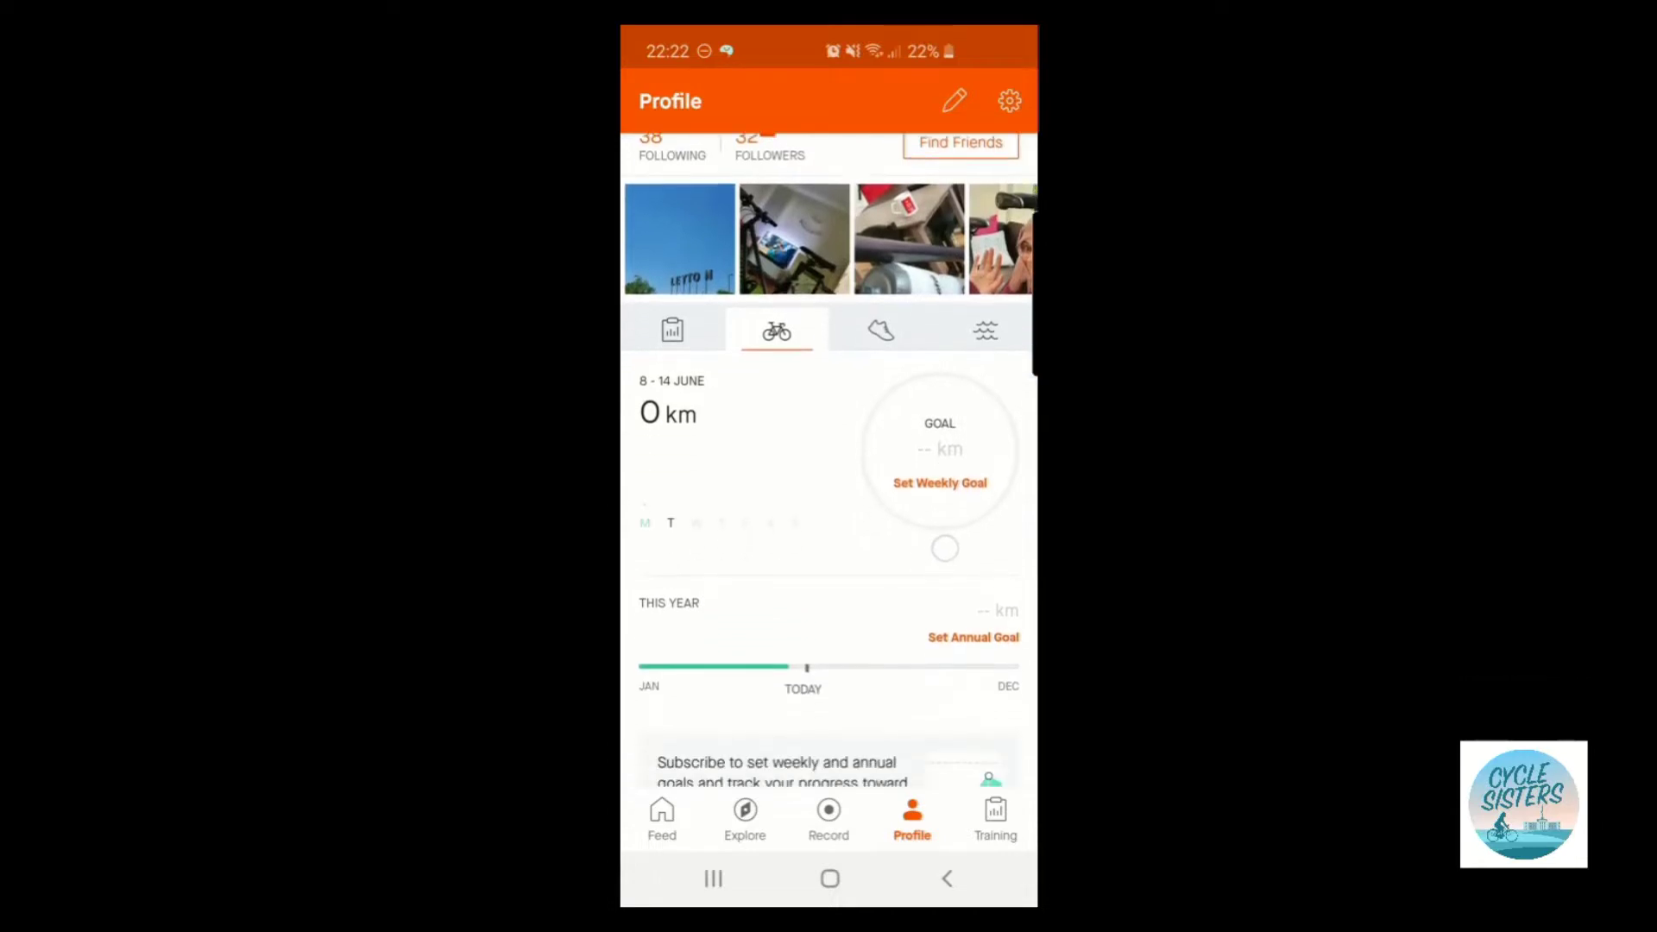
pyautogui.scroll(-8, 828, 462)
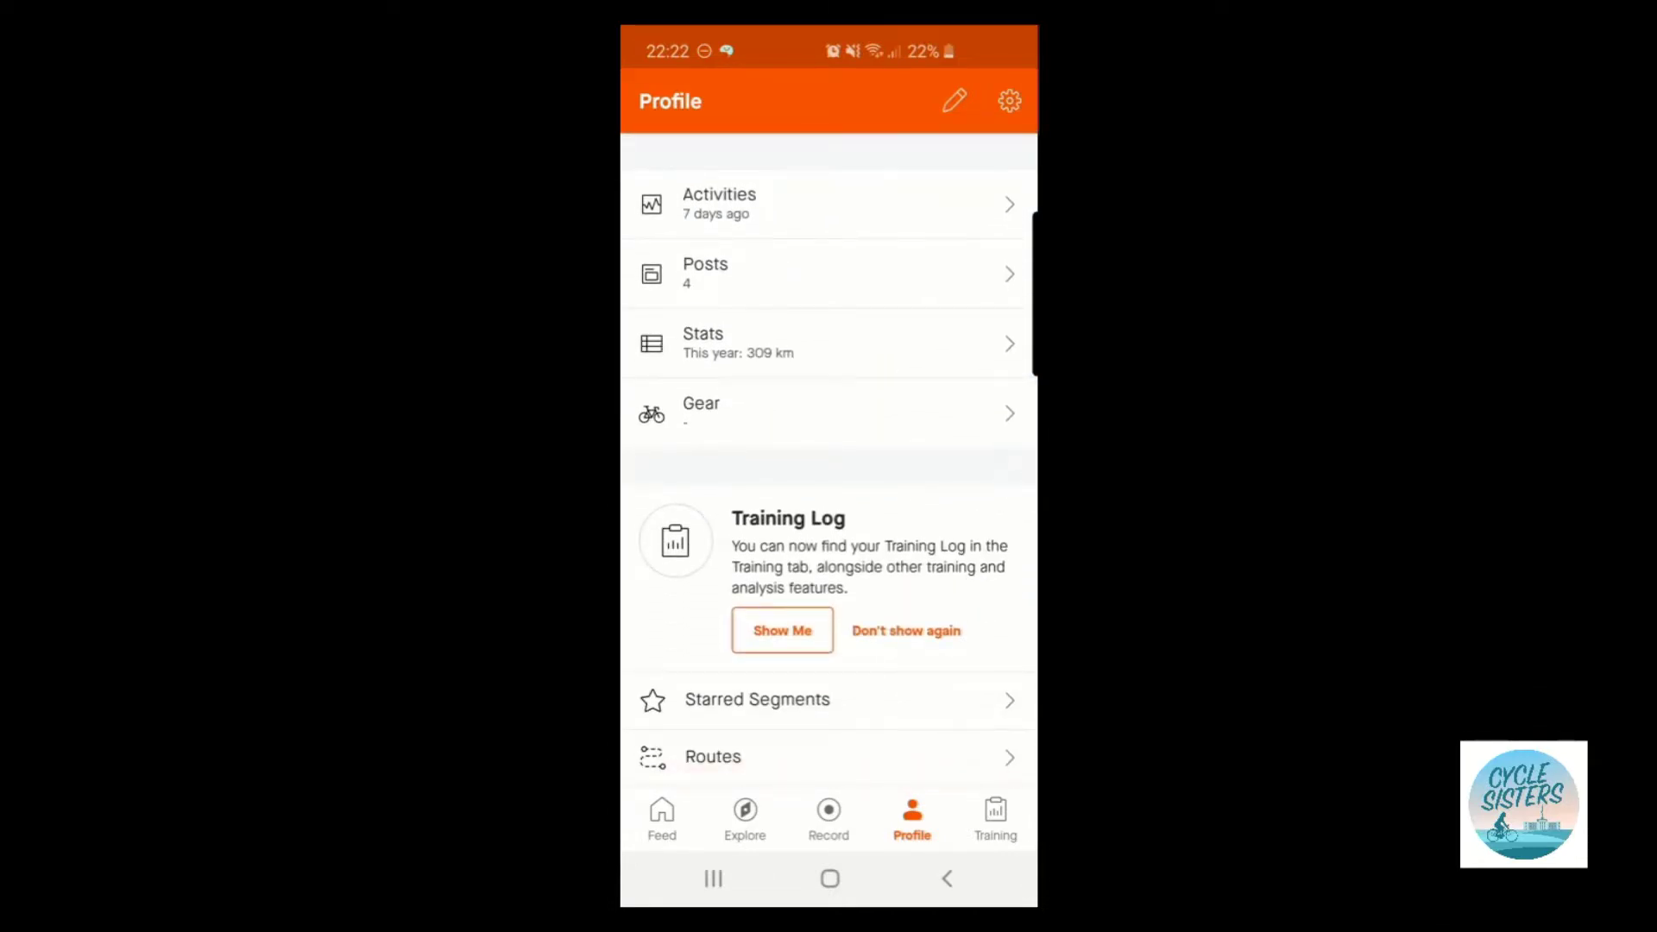
pyautogui.click(829, 759)
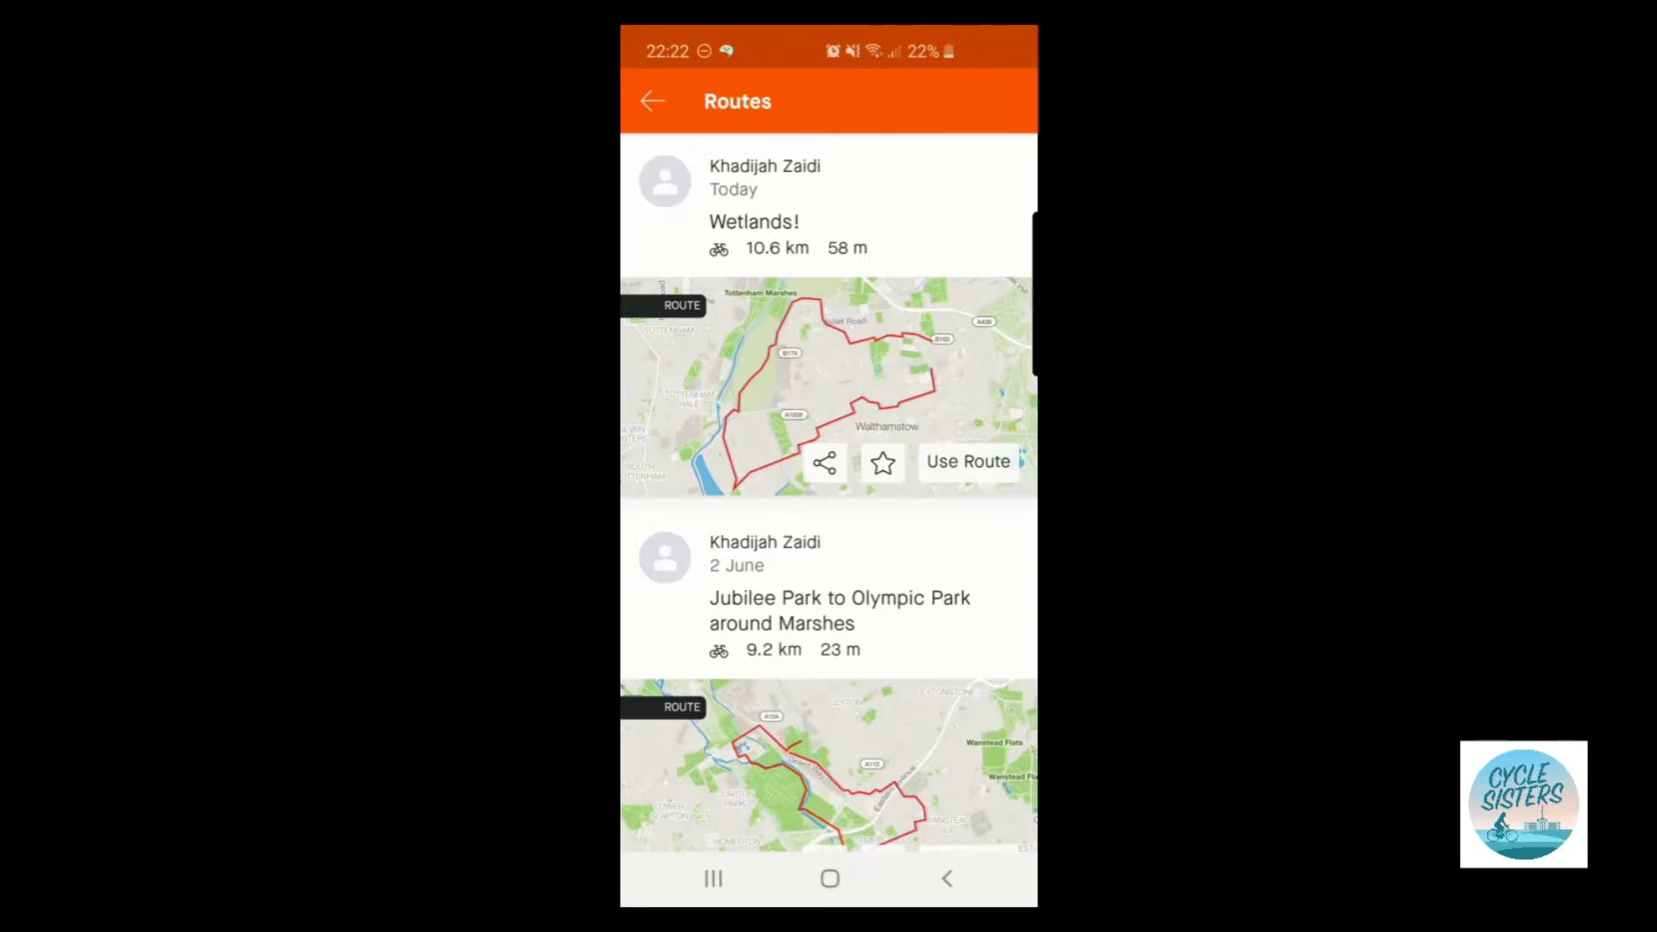
pyautogui.click(969, 461)
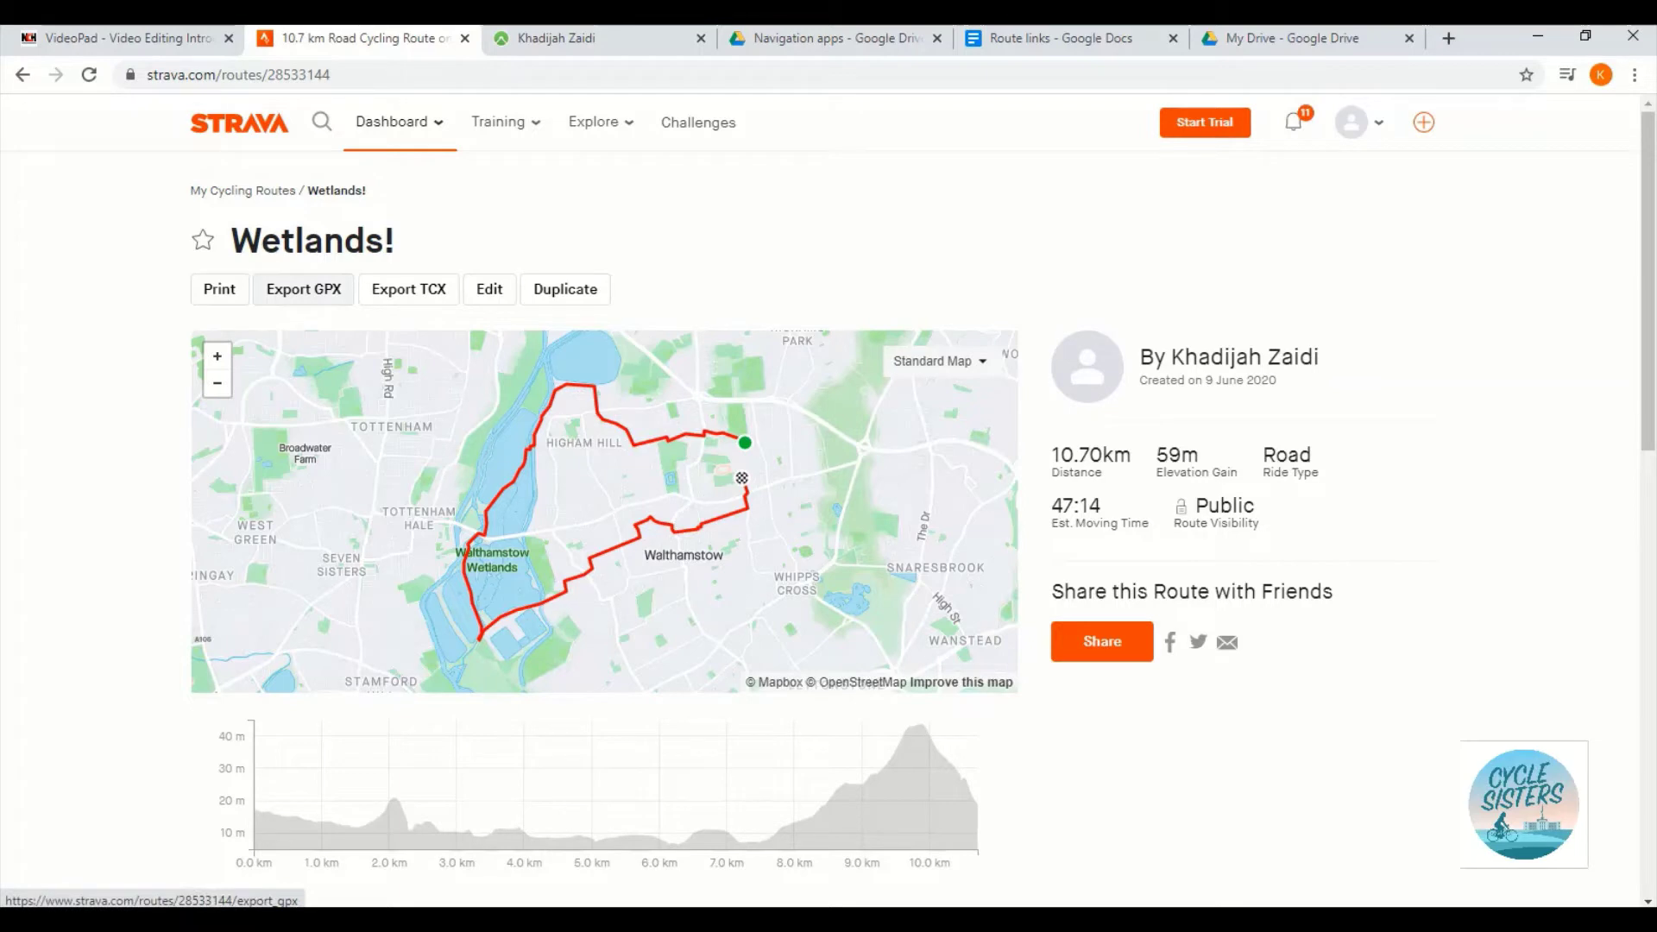
# Export the Wetlands! route as a GPX file and move to the Komoot profile.
pyautogui.click(302, 288)
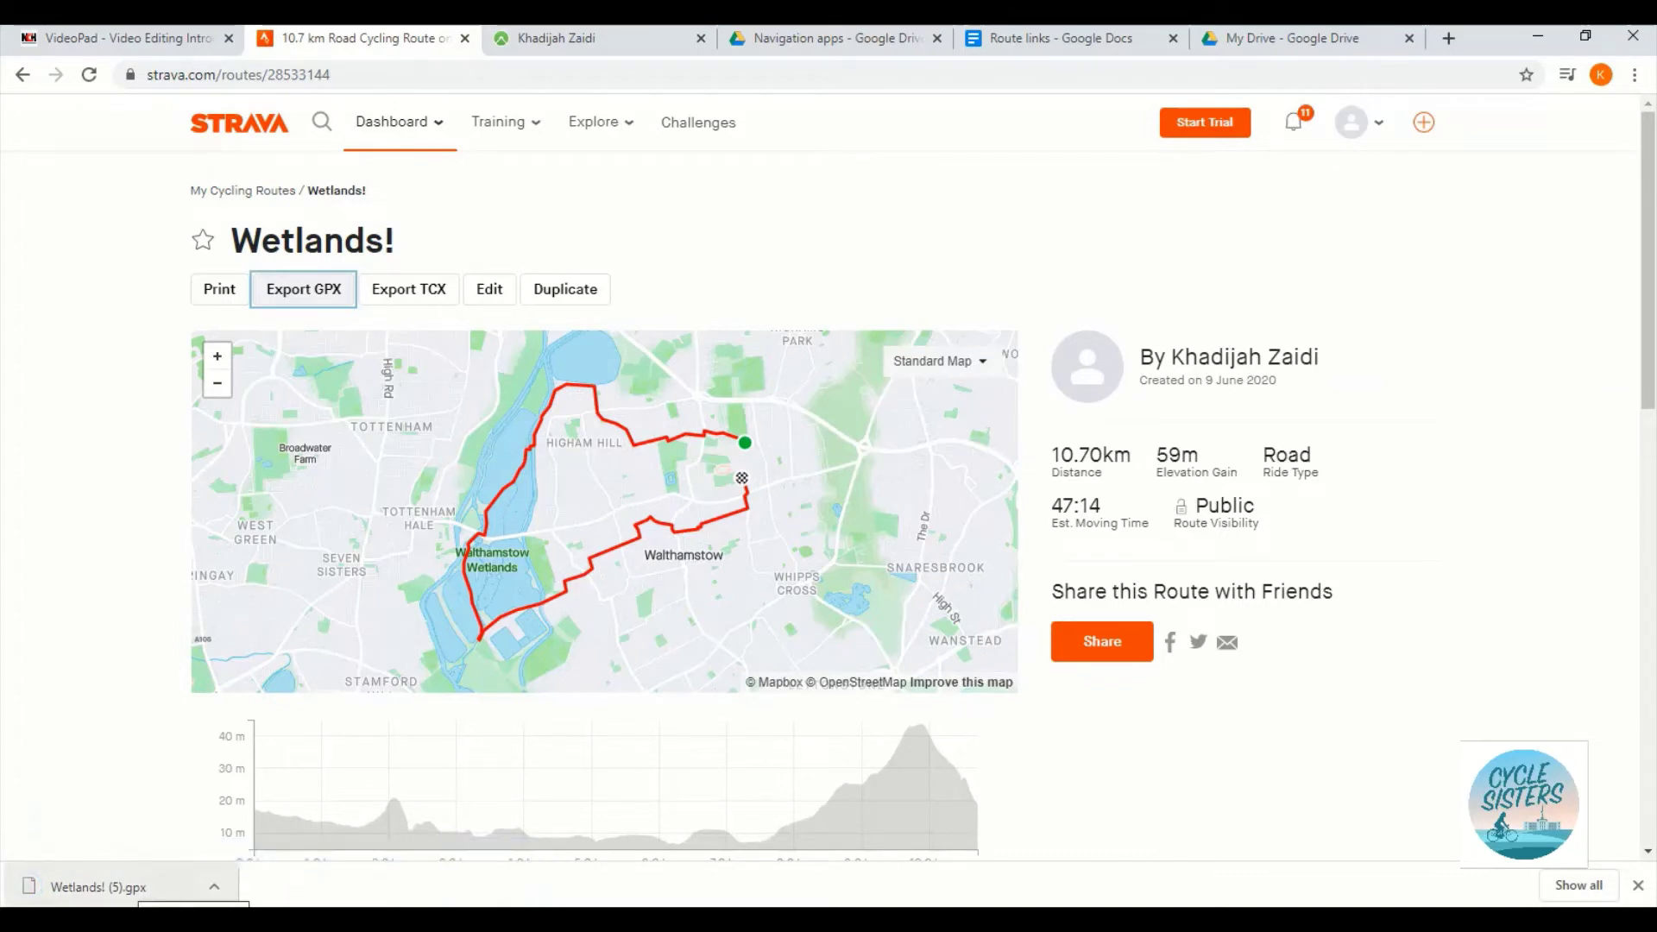
pyautogui.moveTo(498, 122)
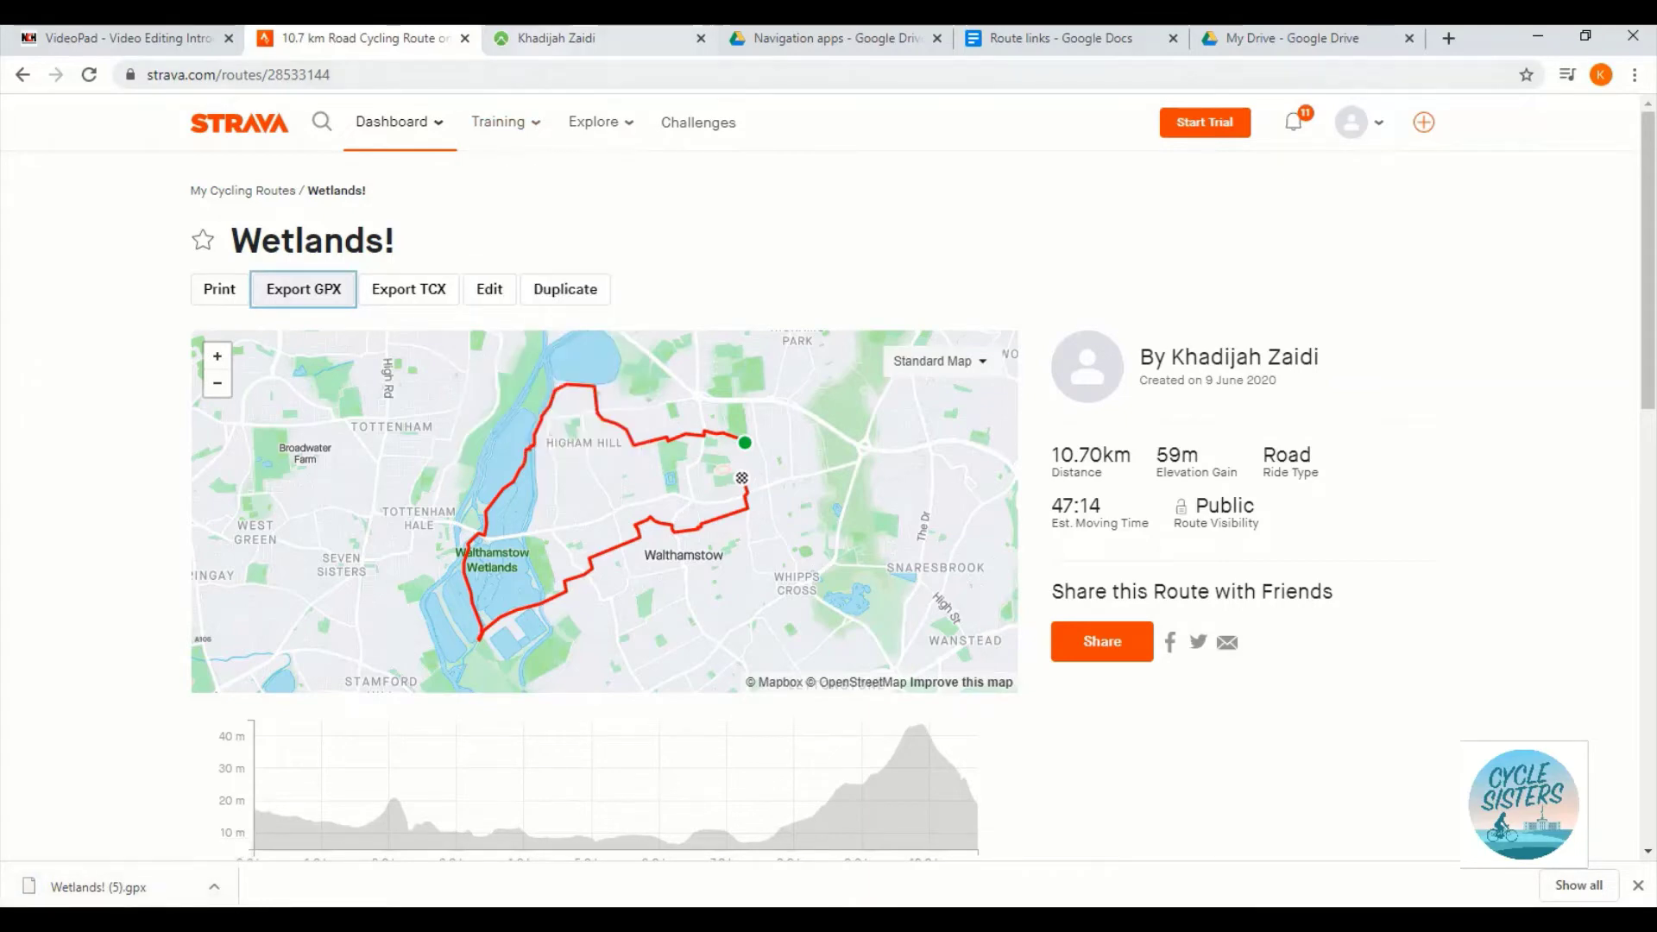
pyautogui.click(557, 38)
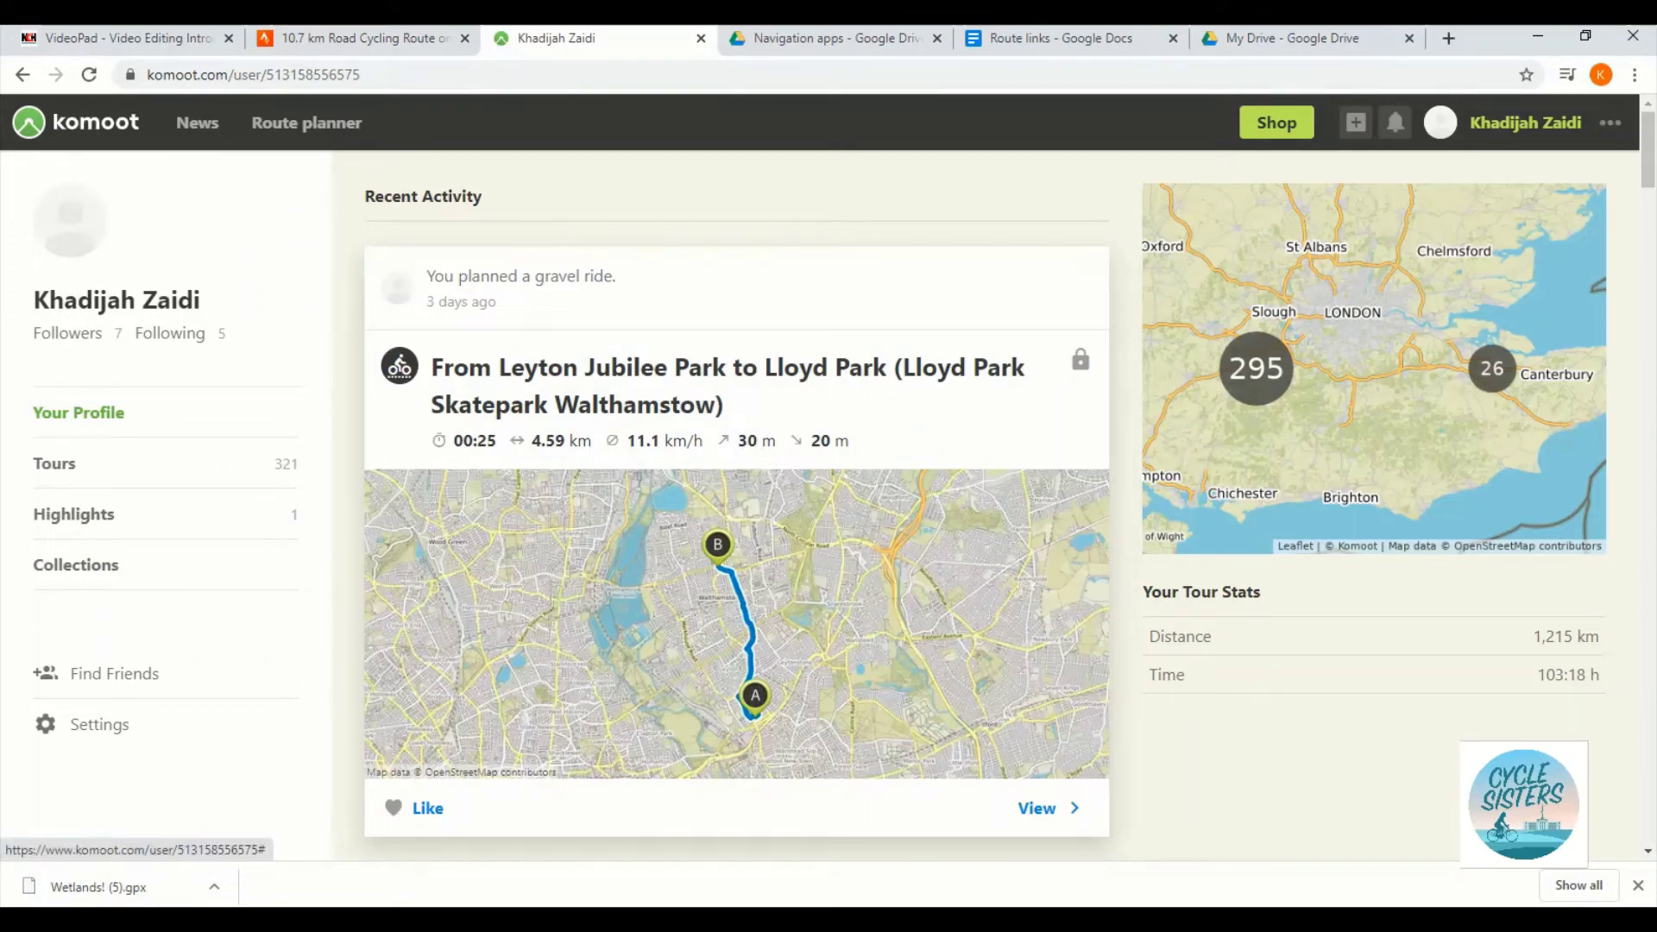
# Upload Wetlands! (5).gpx to Komoot through its GPS file import.
pyautogui.click(1356, 123)
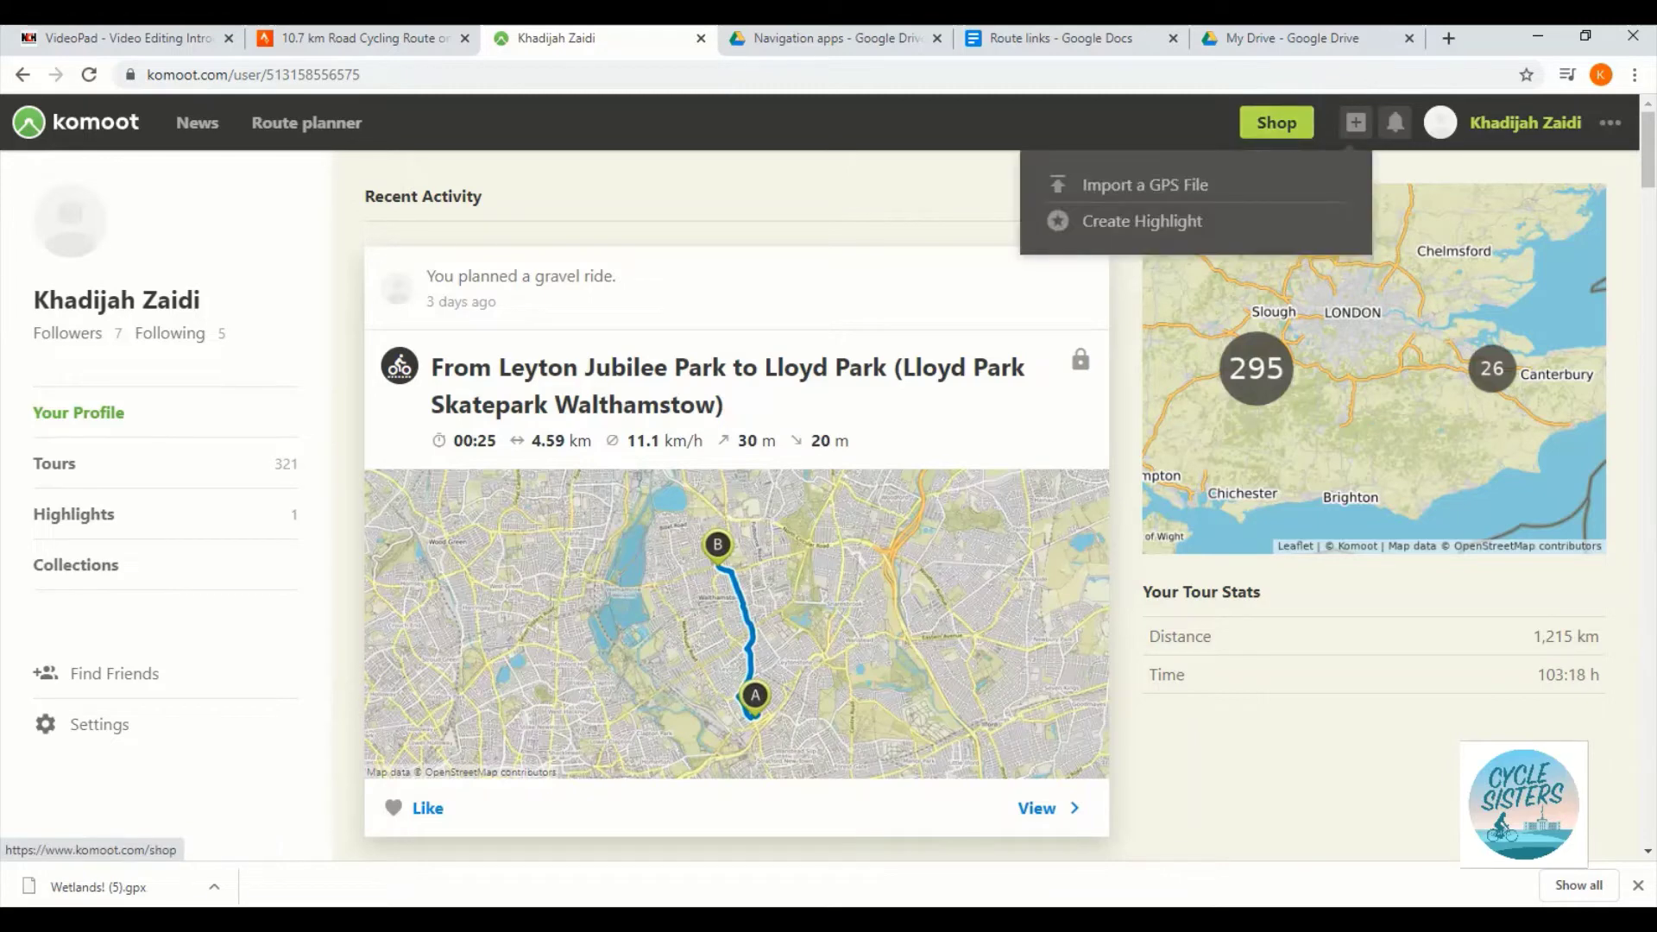
pyautogui.click(1145, 185)
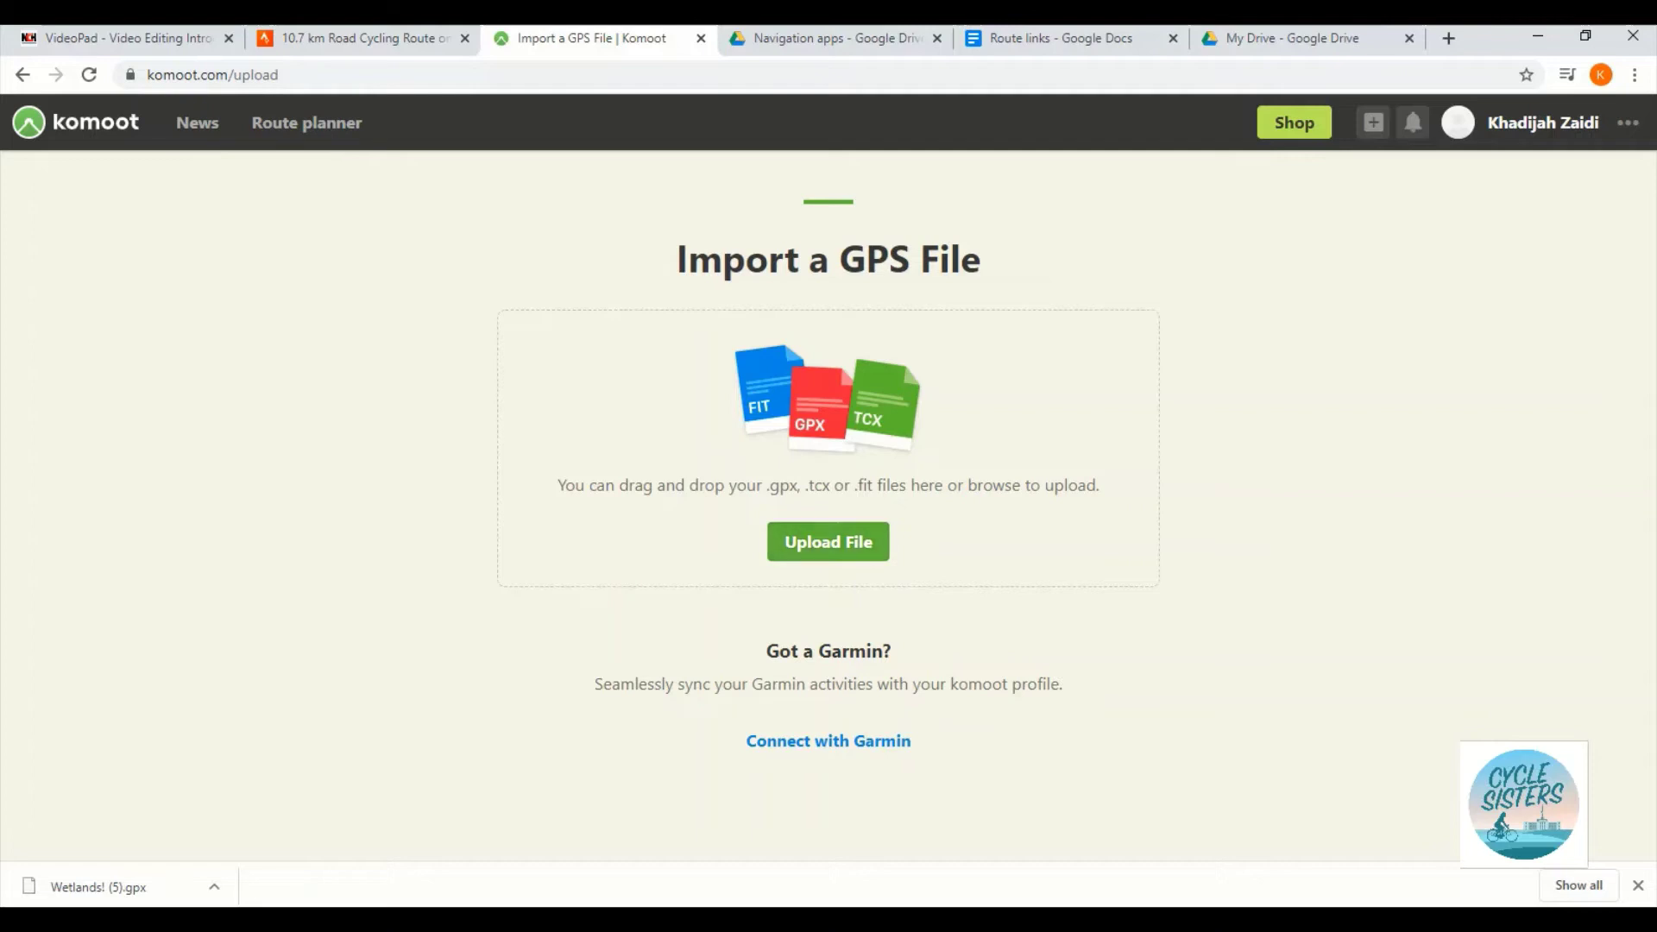
pyautogui.moveTo(86, 886); pyautogui.dragTo(625, 545)
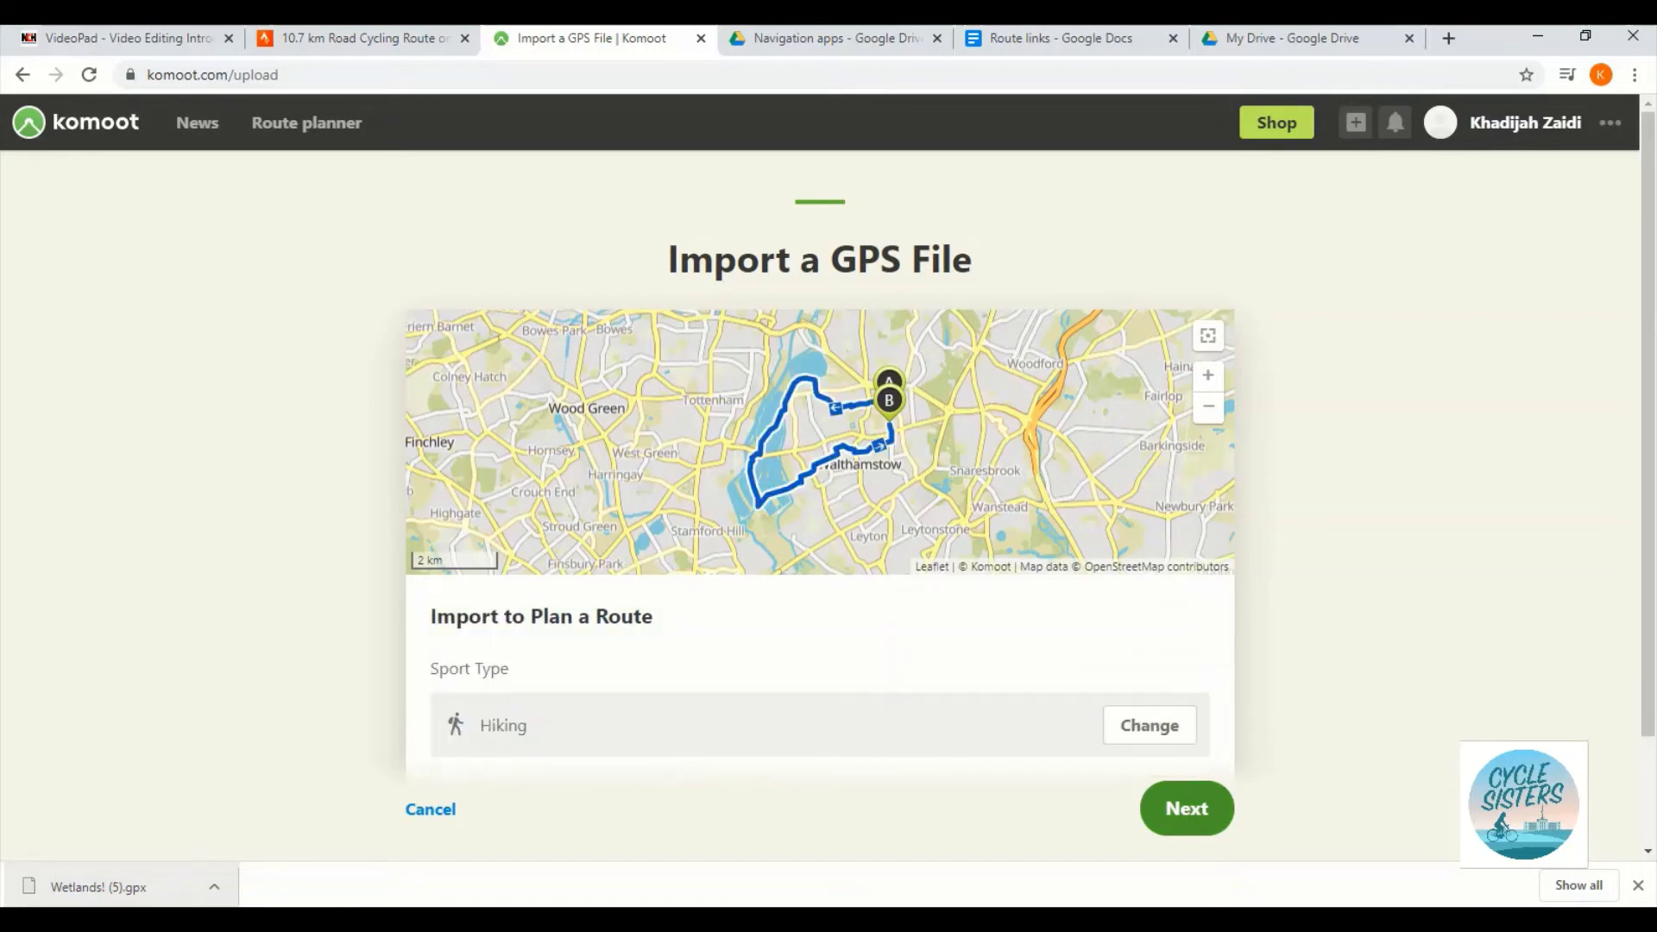
# Set the imported route's sport to Bike Touring and save it as the tour Wetlands!
pyautogui.click(1149, 725)
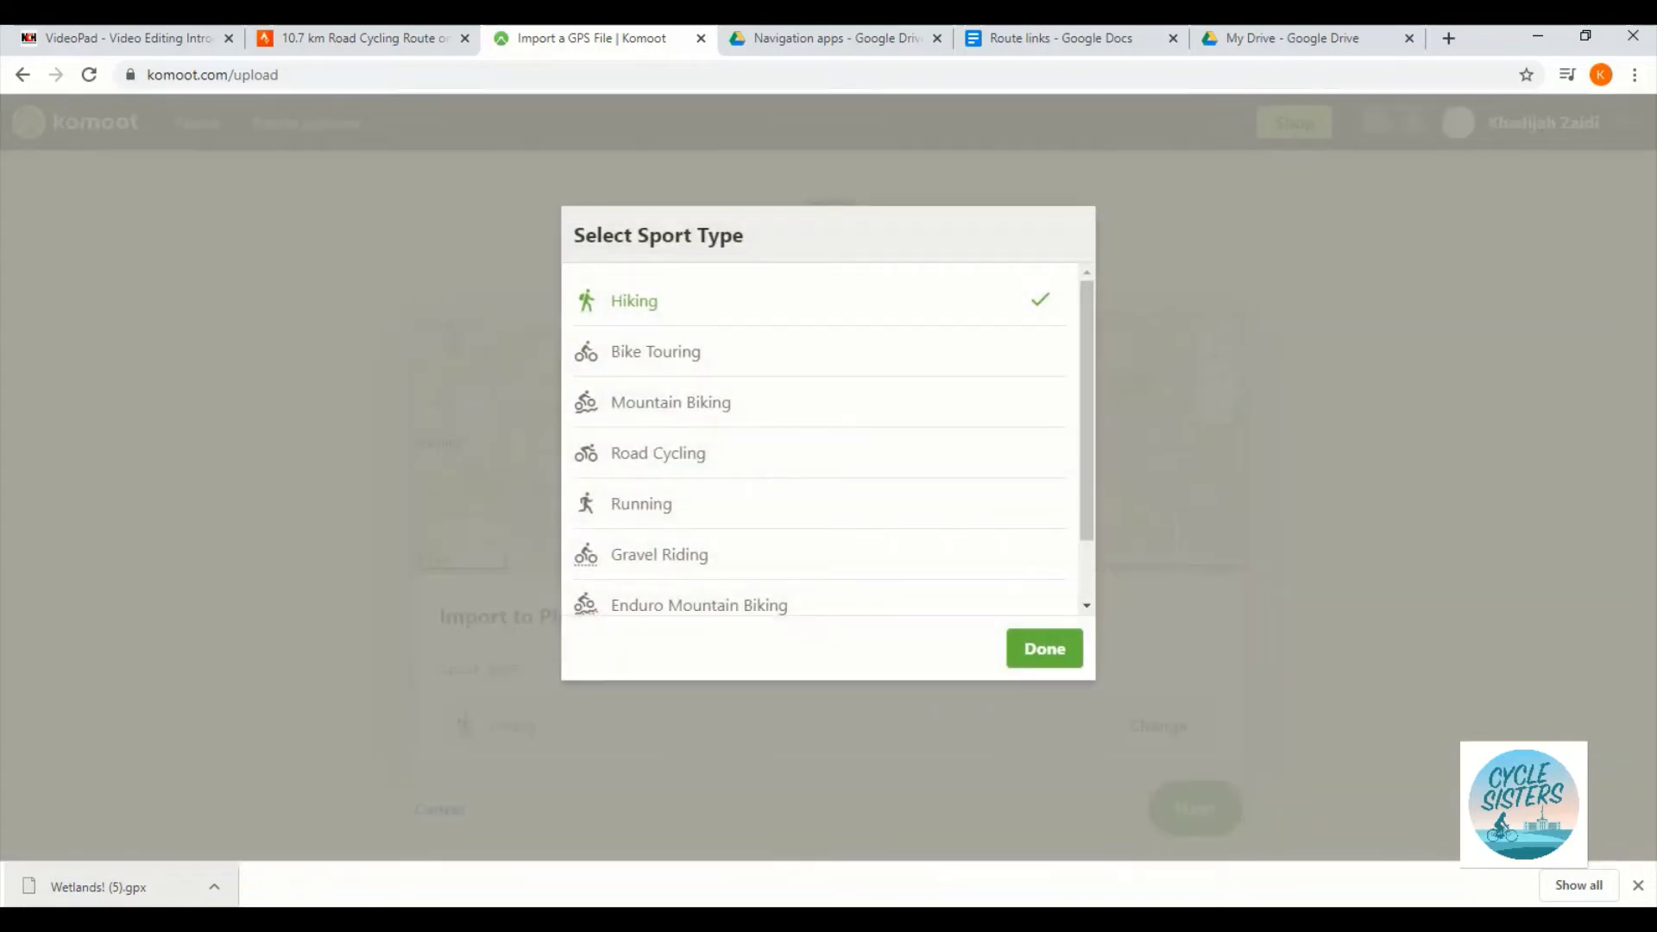
pyautogui.click(656, 352)
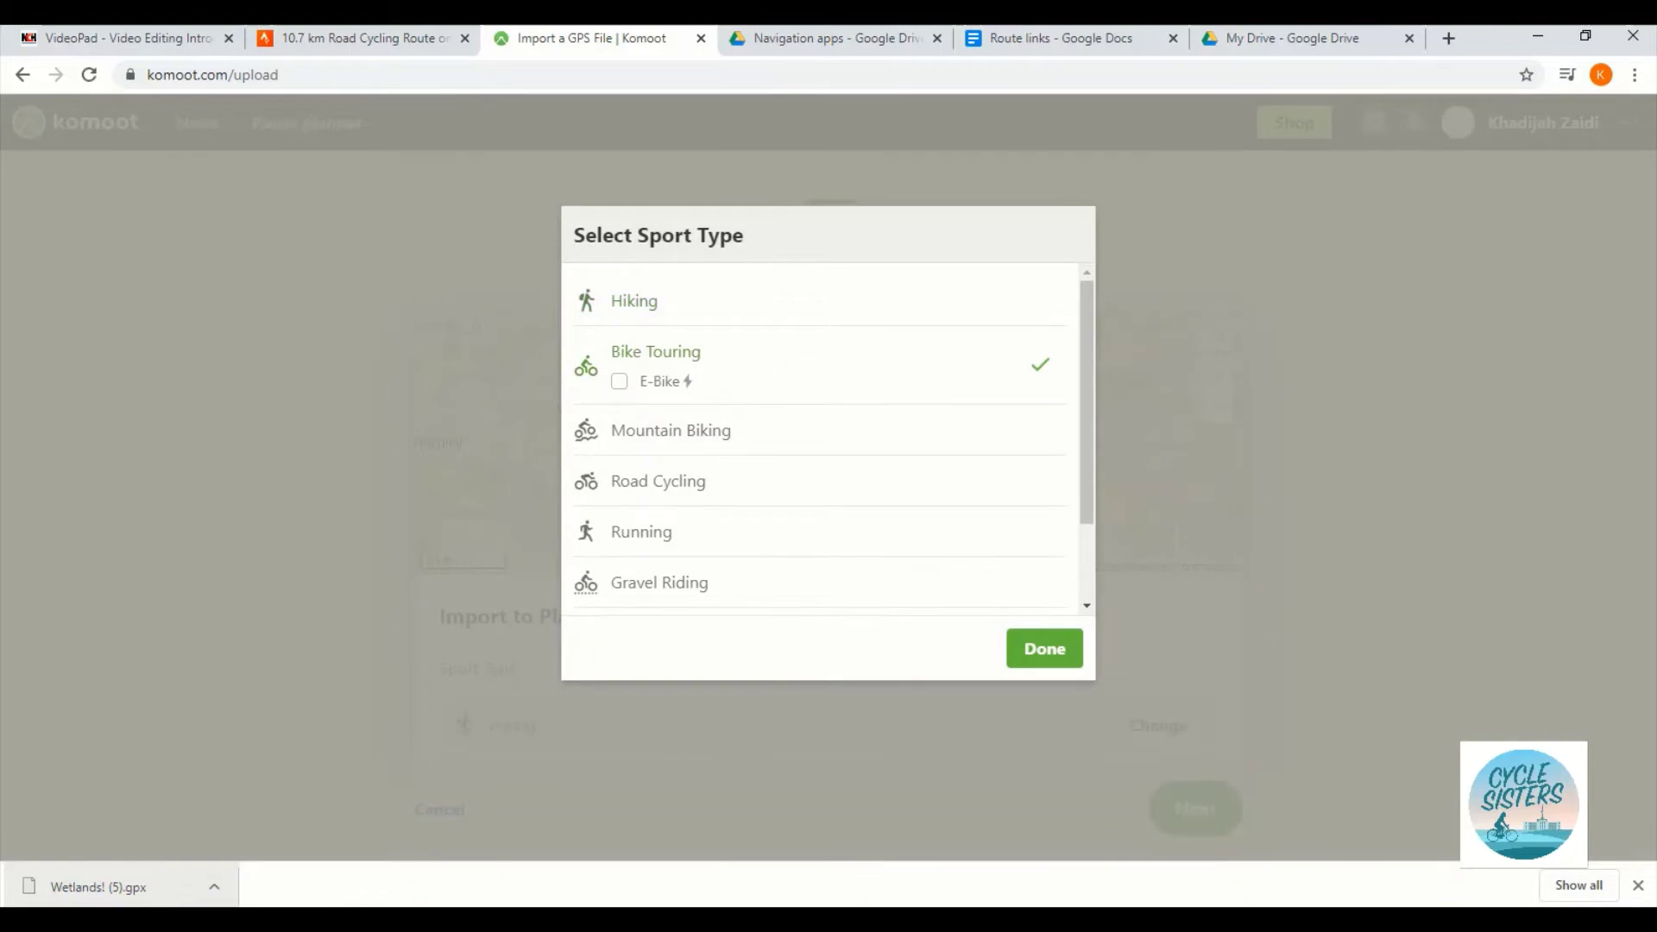
pyautogui.click(1044, 648)
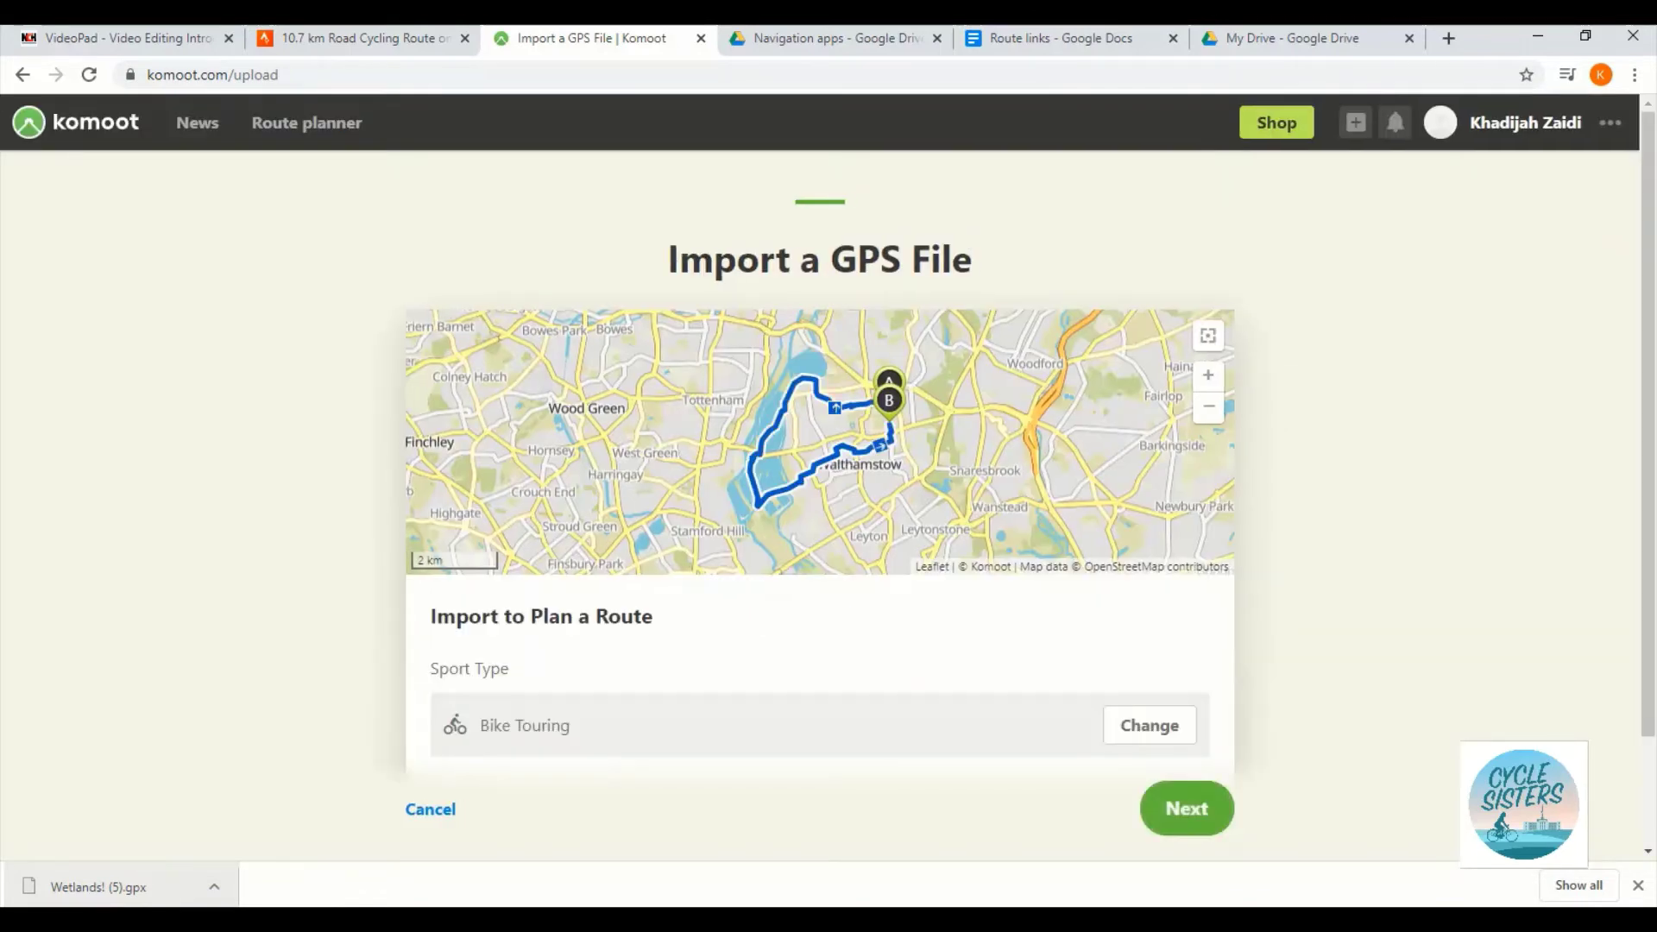
pyautogui.scroll(-2, 820, 431)
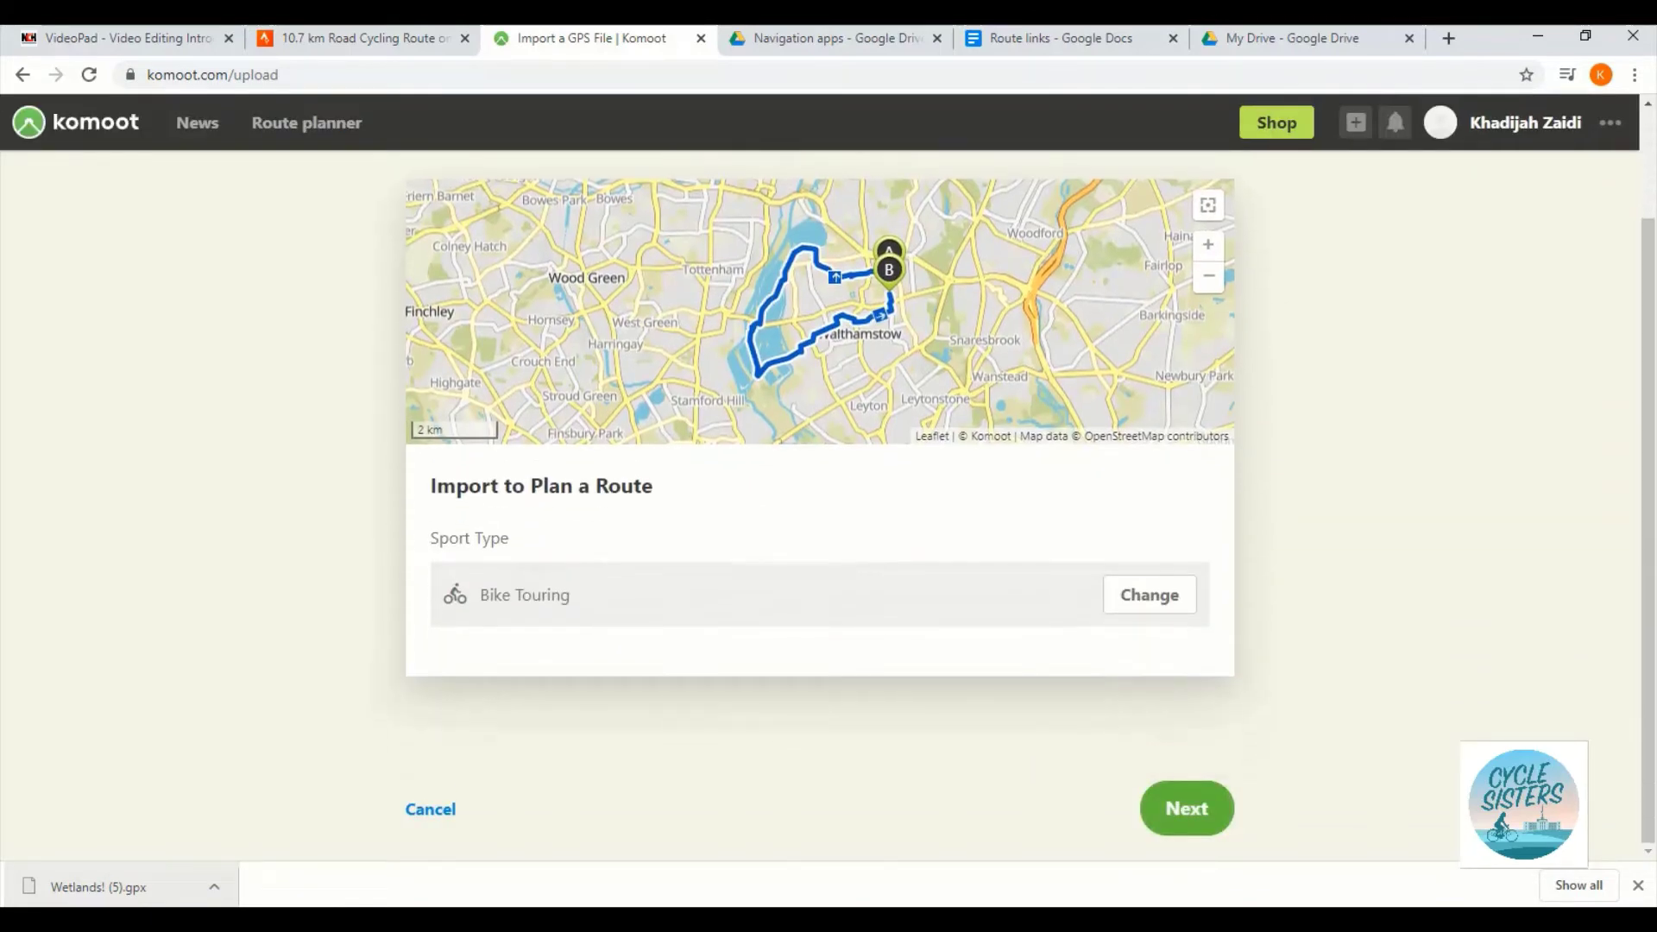
pyautogui.click(1186, 808)
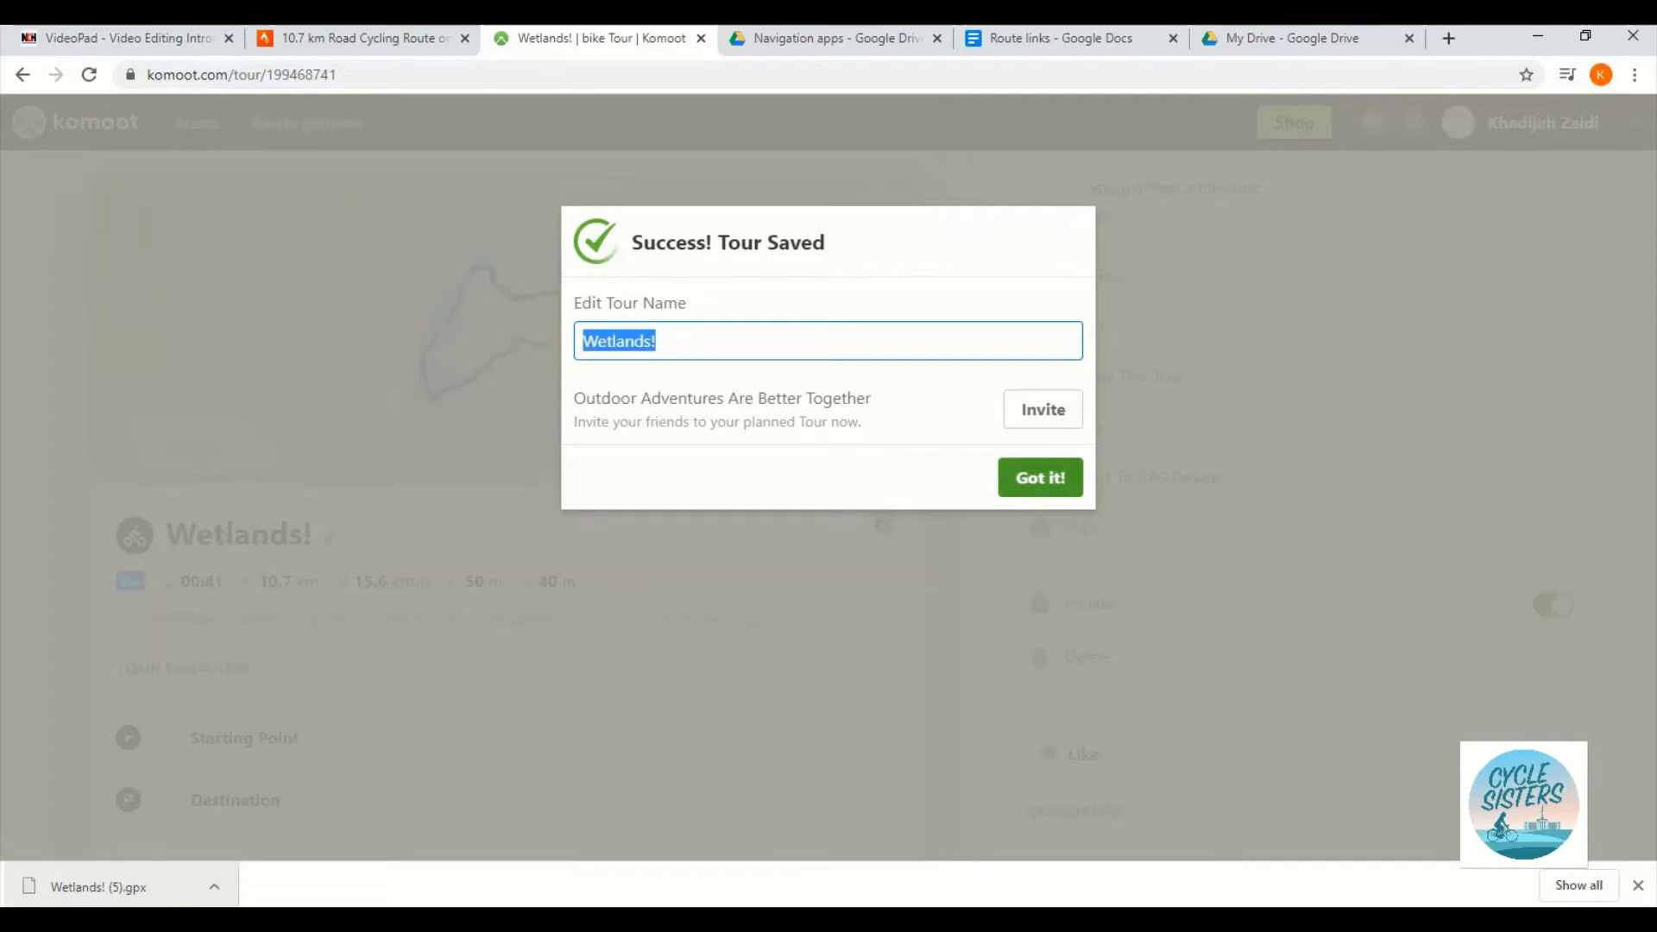
pyautogui.click(1040, 477)
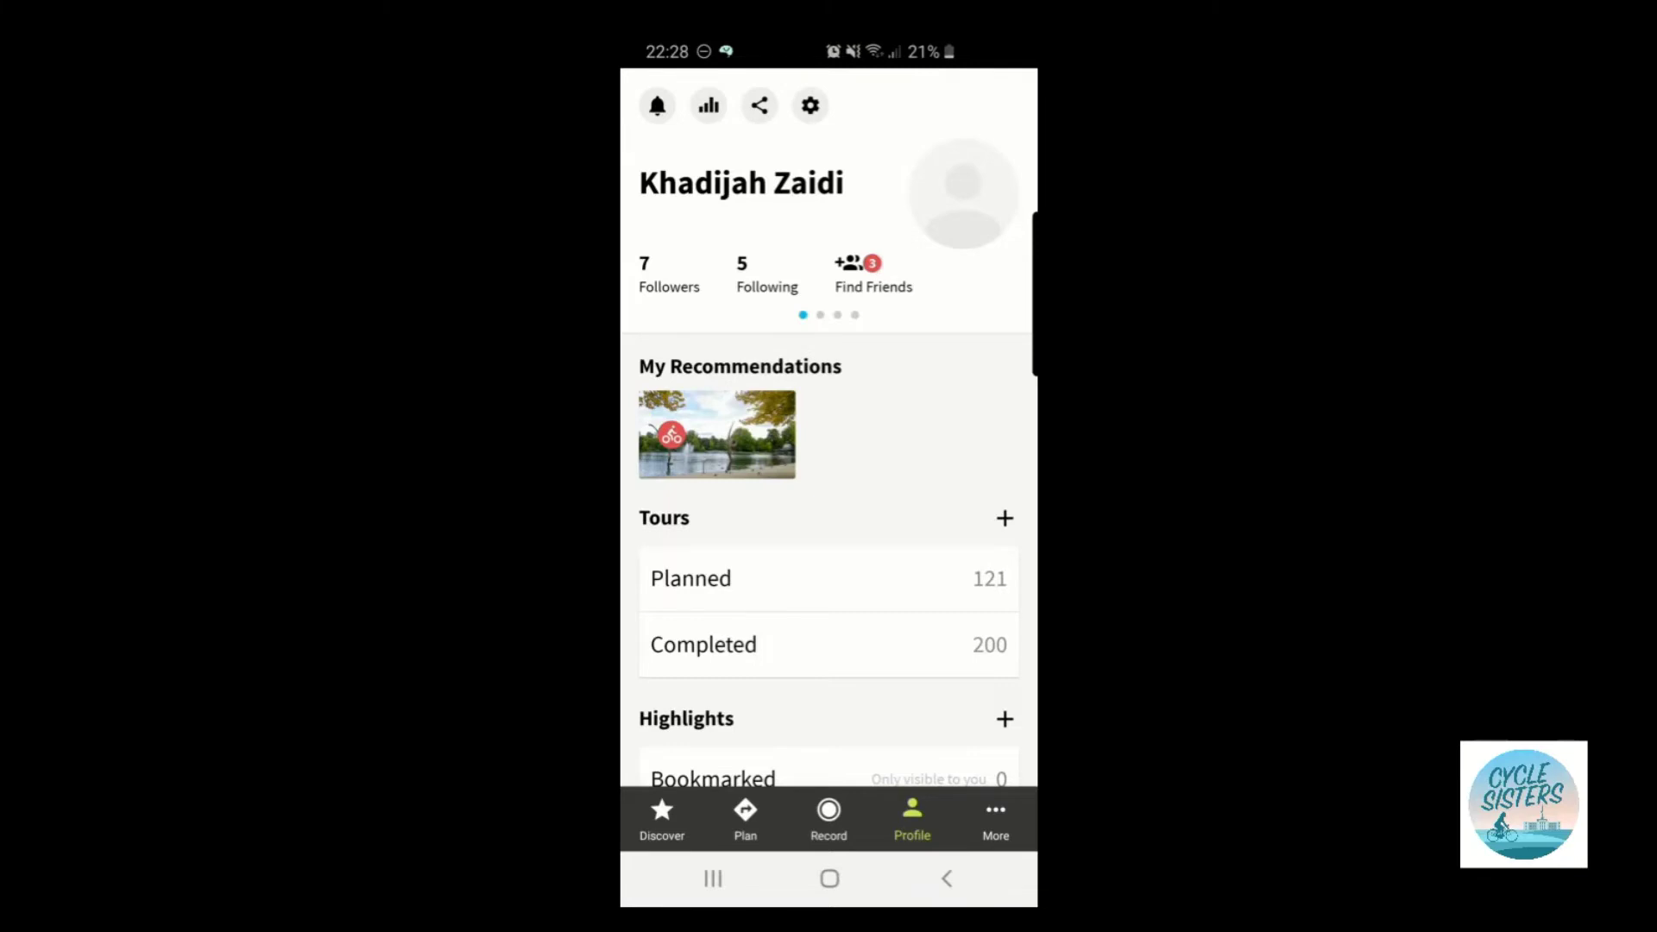
# Show the planned tours and refresh the list so Wetlands! appears at the top.
pyautogui.click(726, 580)
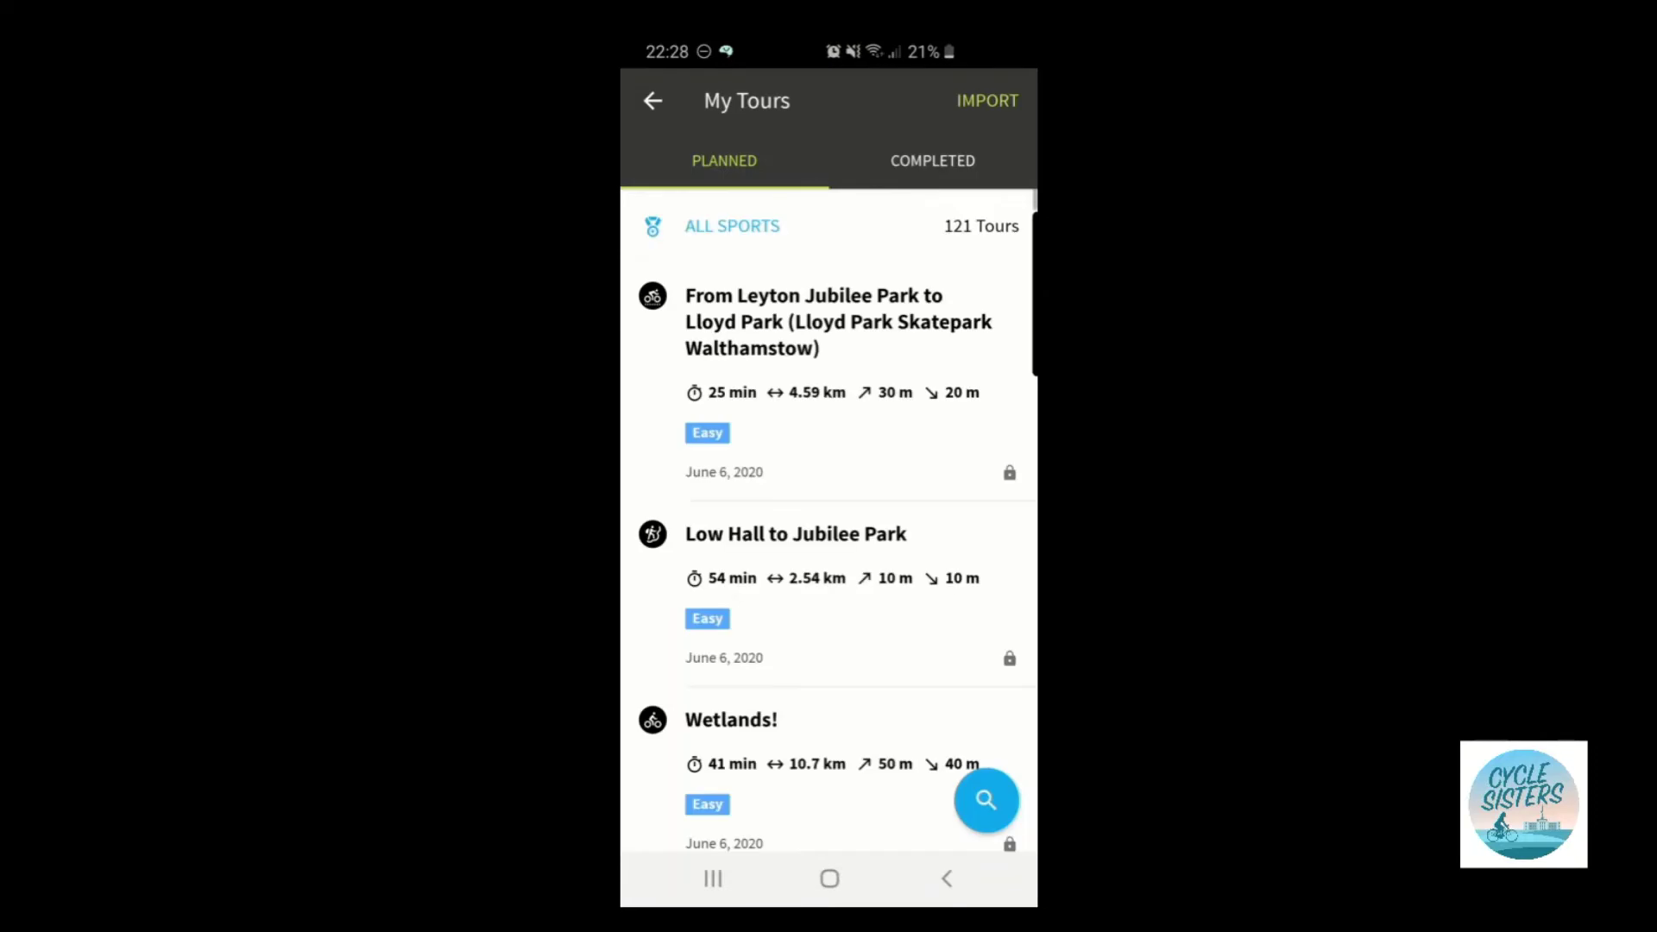
pyautogui.moveTo(853, 297); pyautogui.dragTo(847, 437)
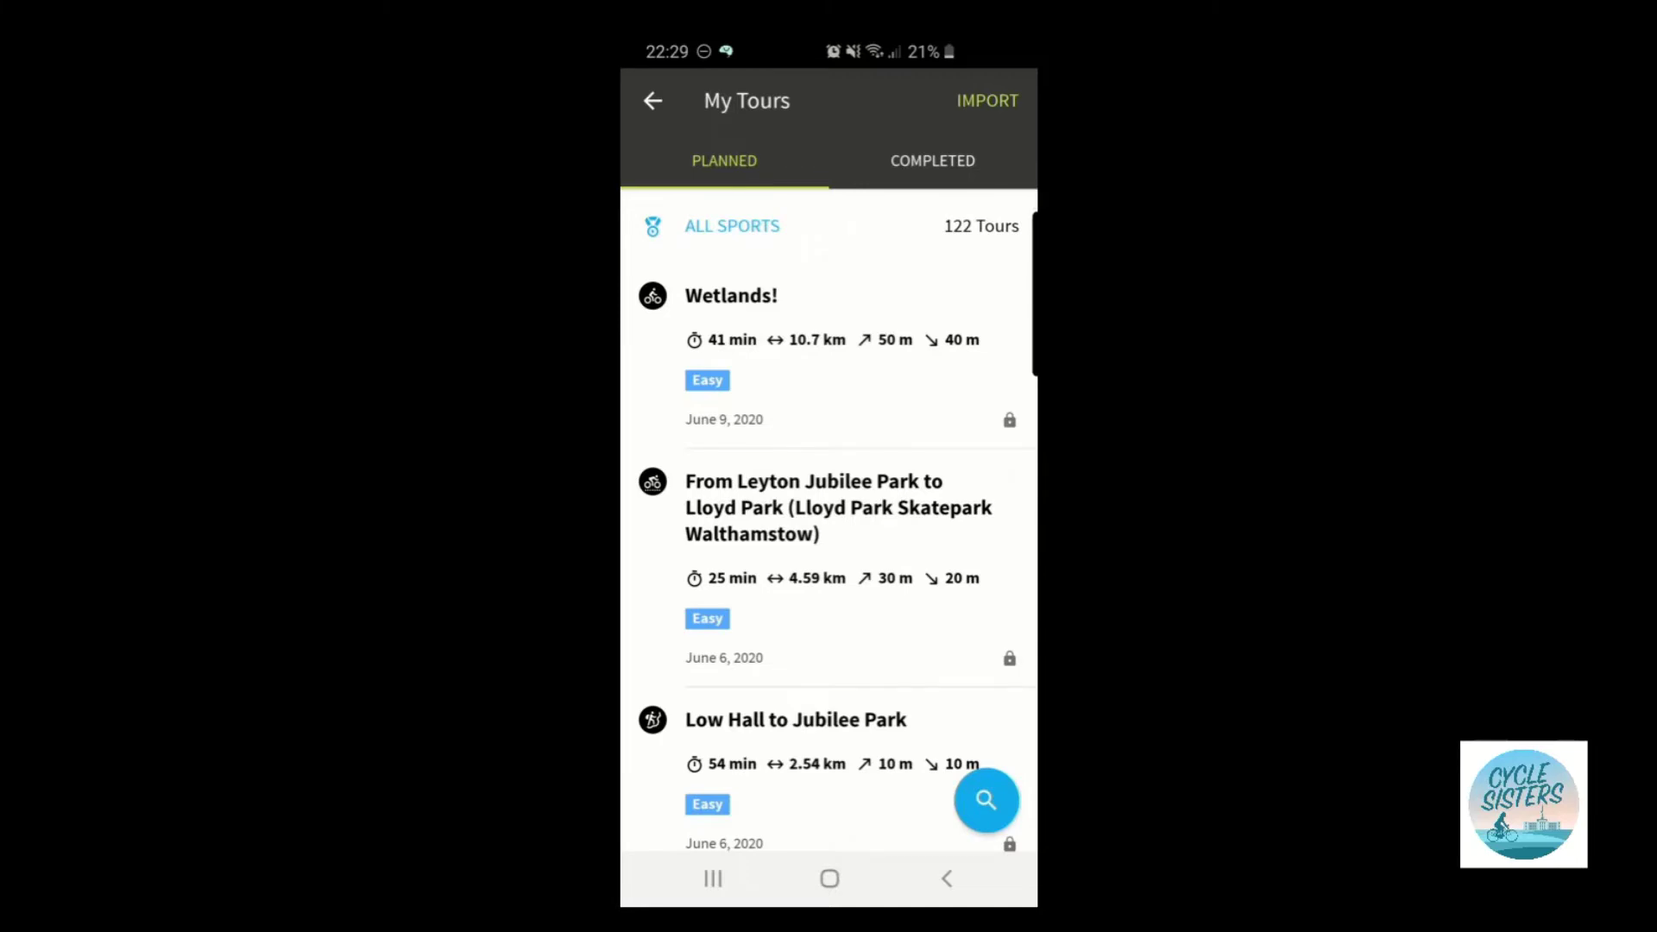
# Open the Wetlands! tour page and review its map and stats.
pyautogui.click(859, 349)
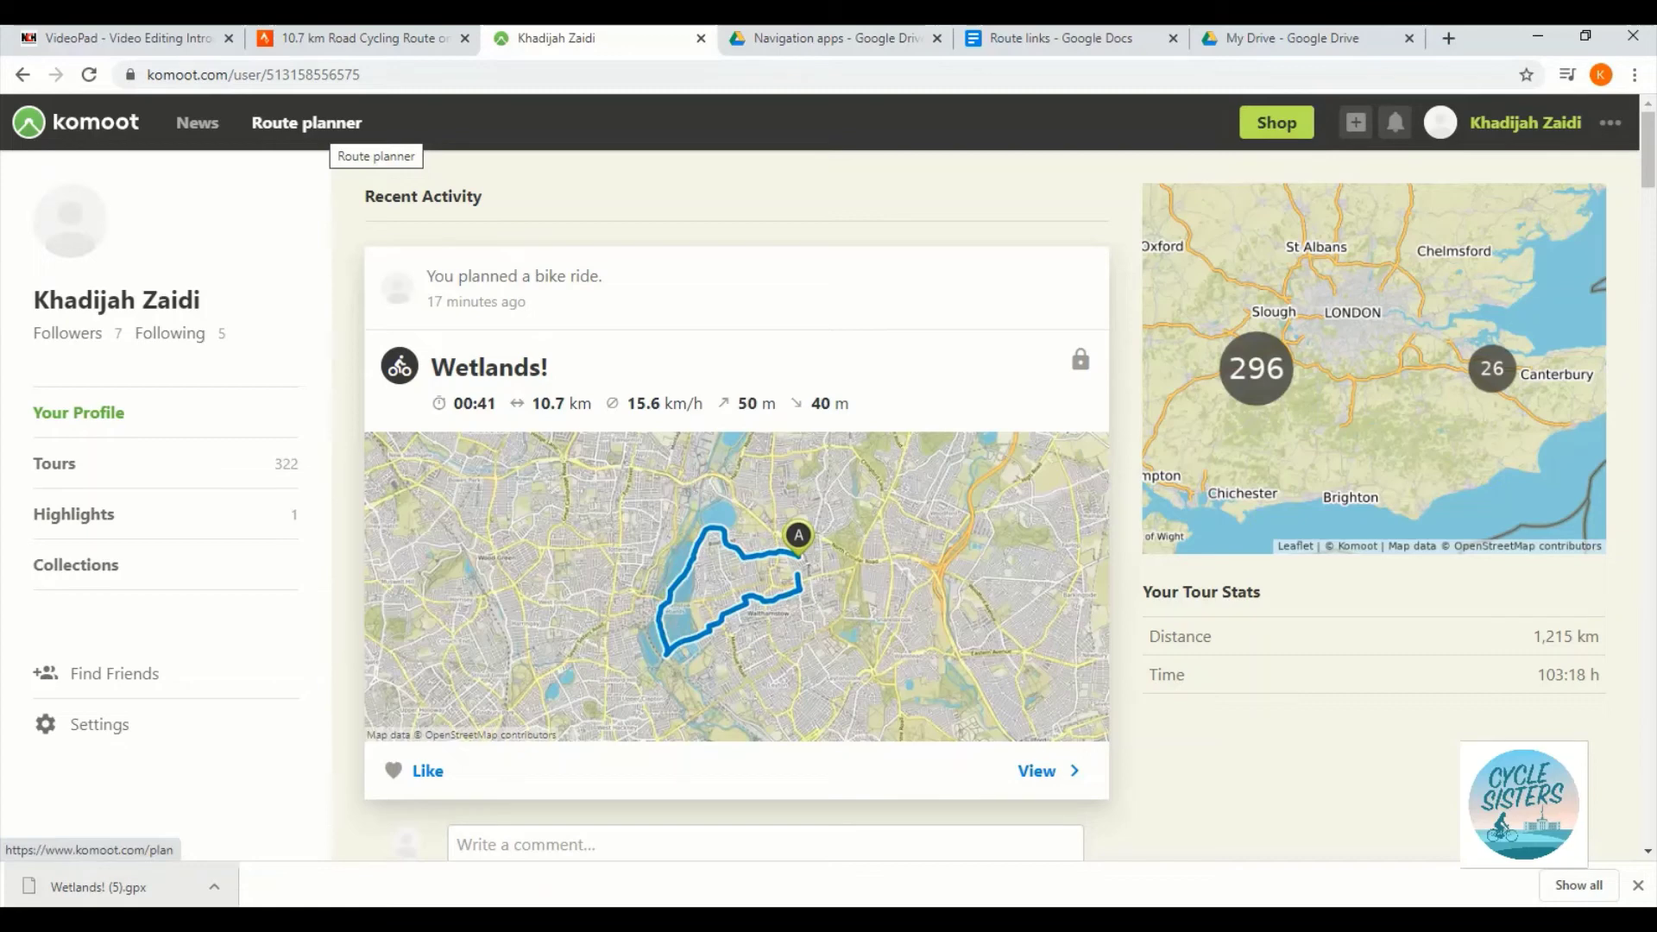
# Open Komoot's Route Planner on the London-area map.
pyautogui.click(328, 126)
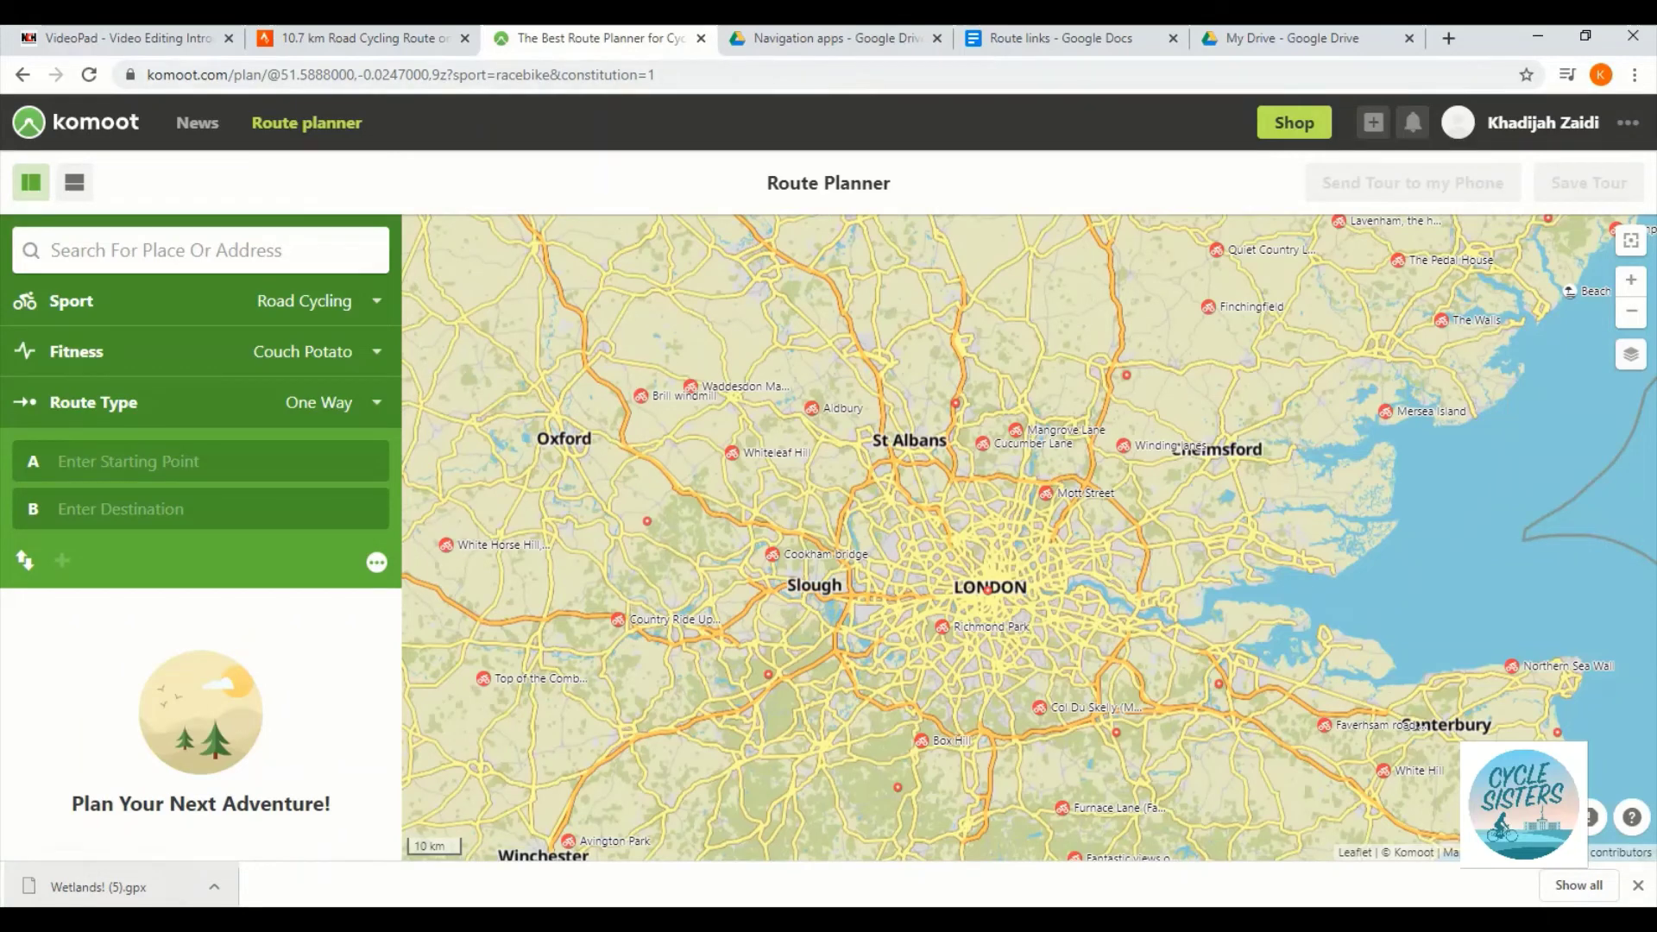
# Route from Lloyd Park (E17) to Leyton Jubilee Park, giving a 4.52 km road ride.
pyautogui.click(199, 250)
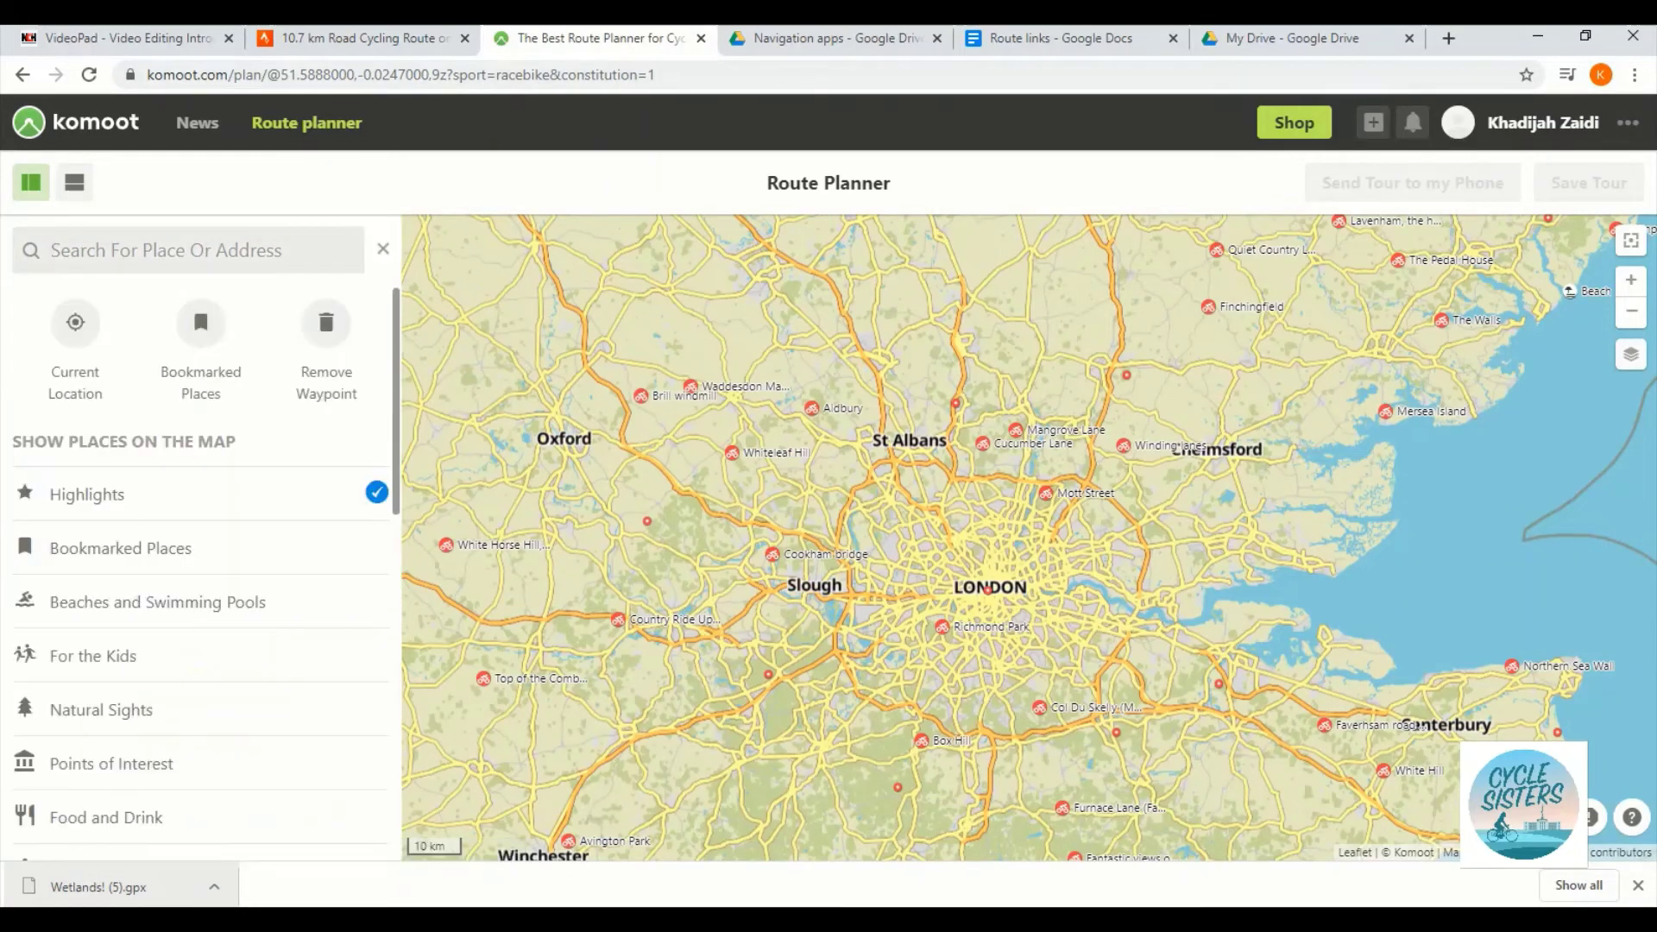
pyautogui.write('Lloyd ')
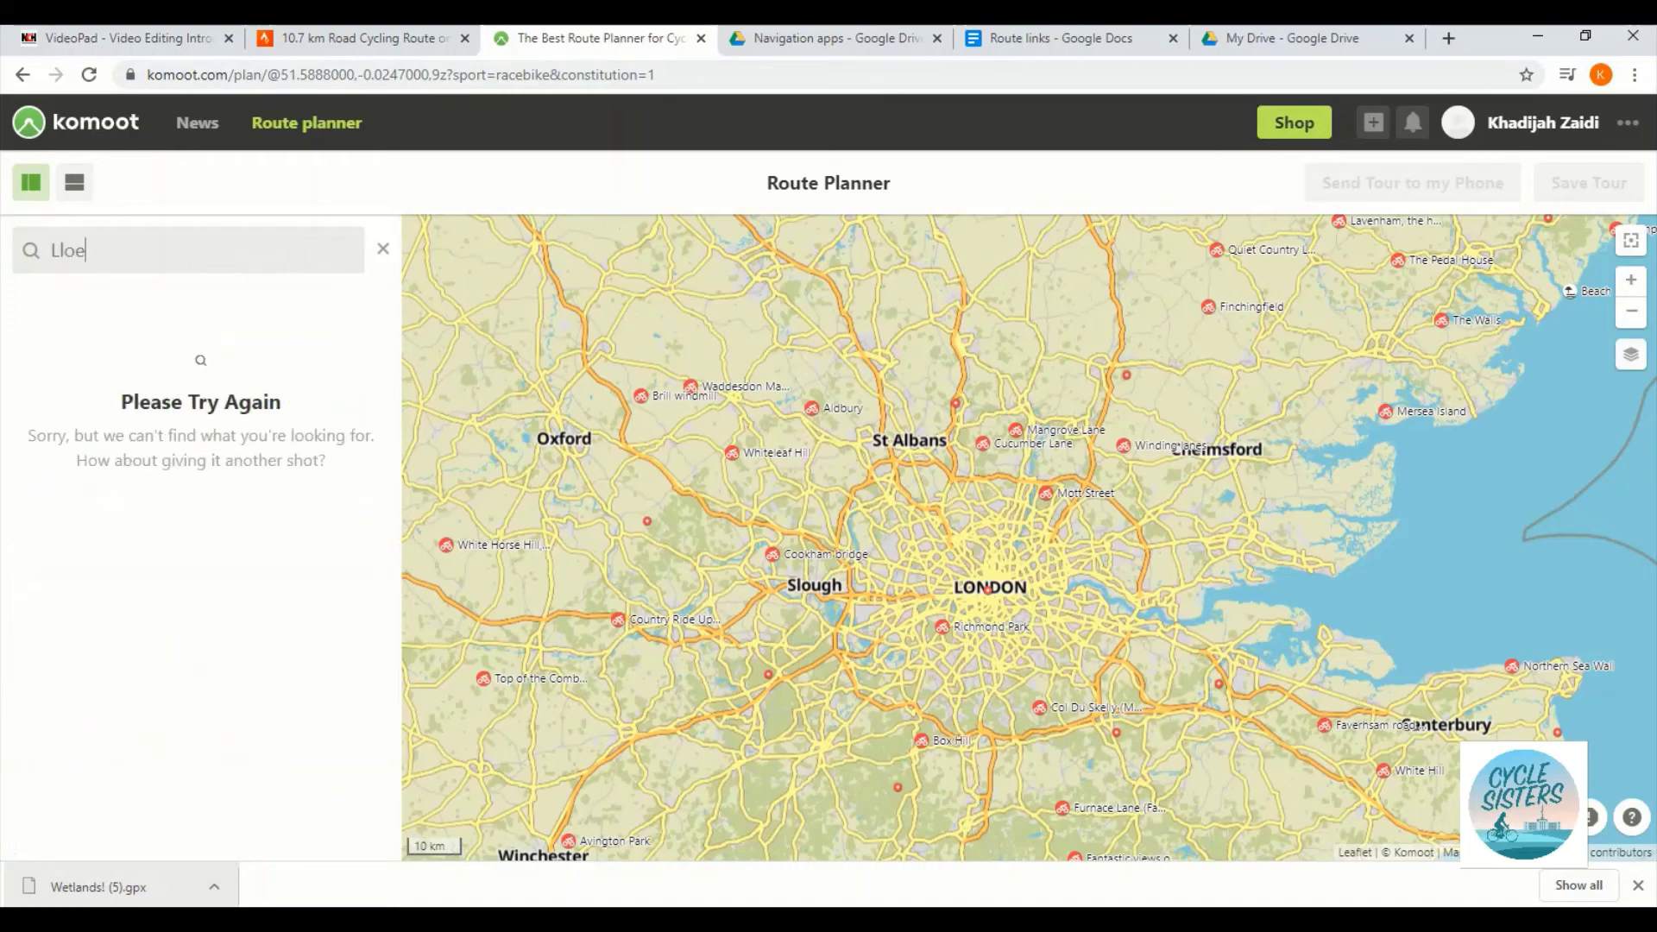
pyautogui.write('Park')
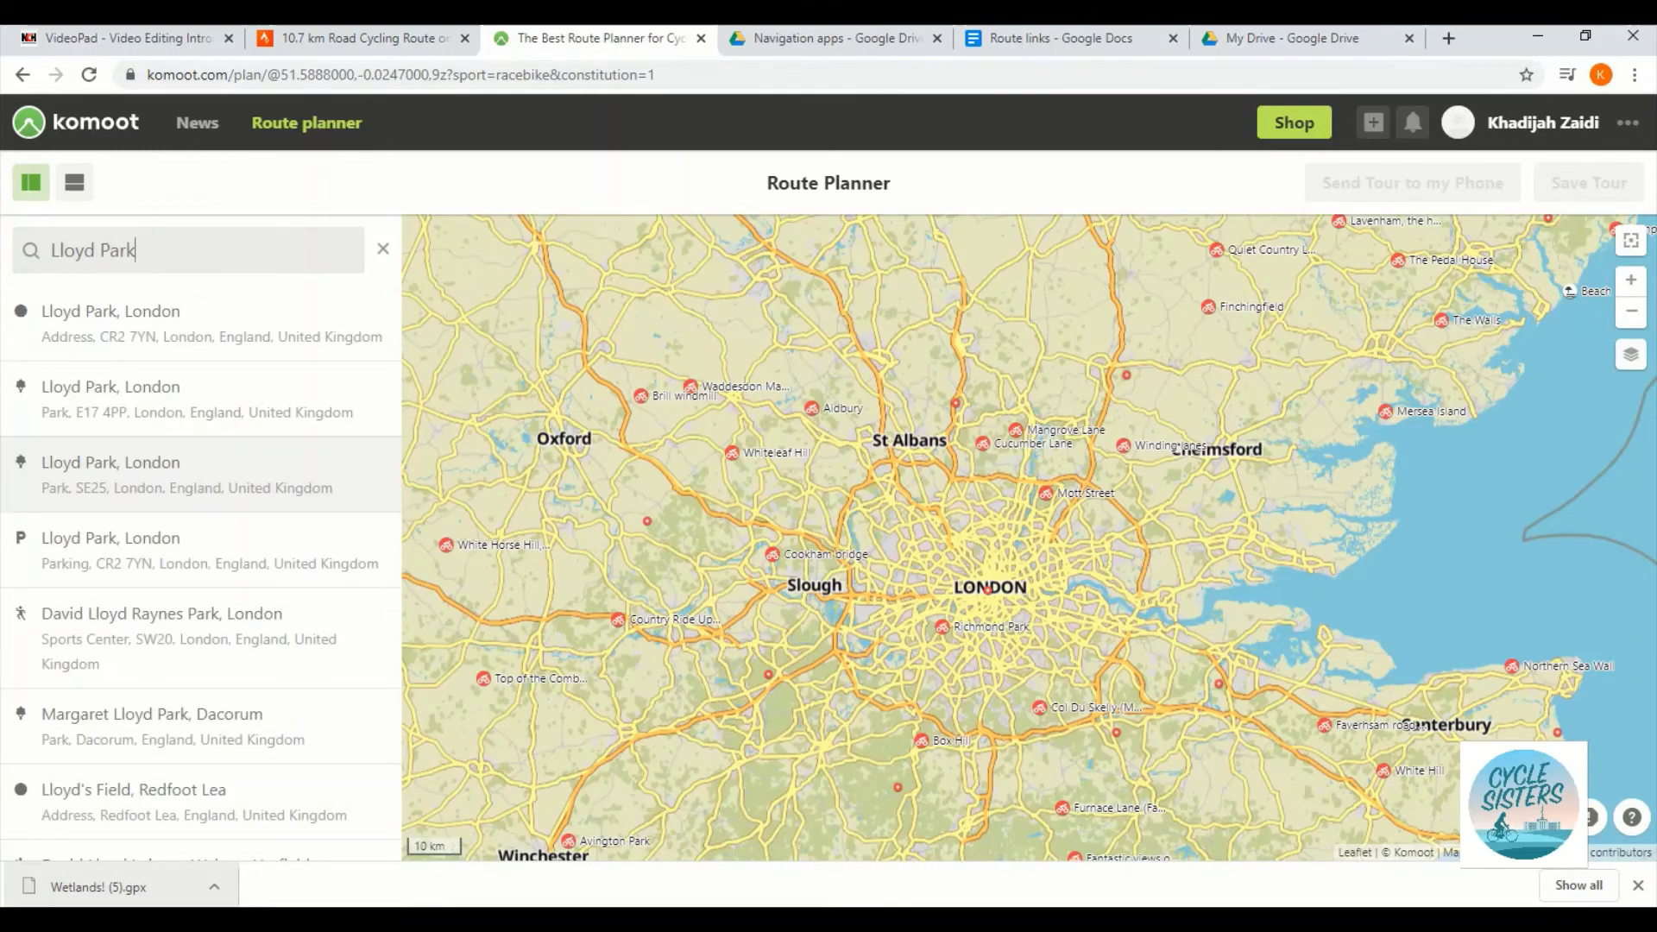
pyautogui.click(197, 398)
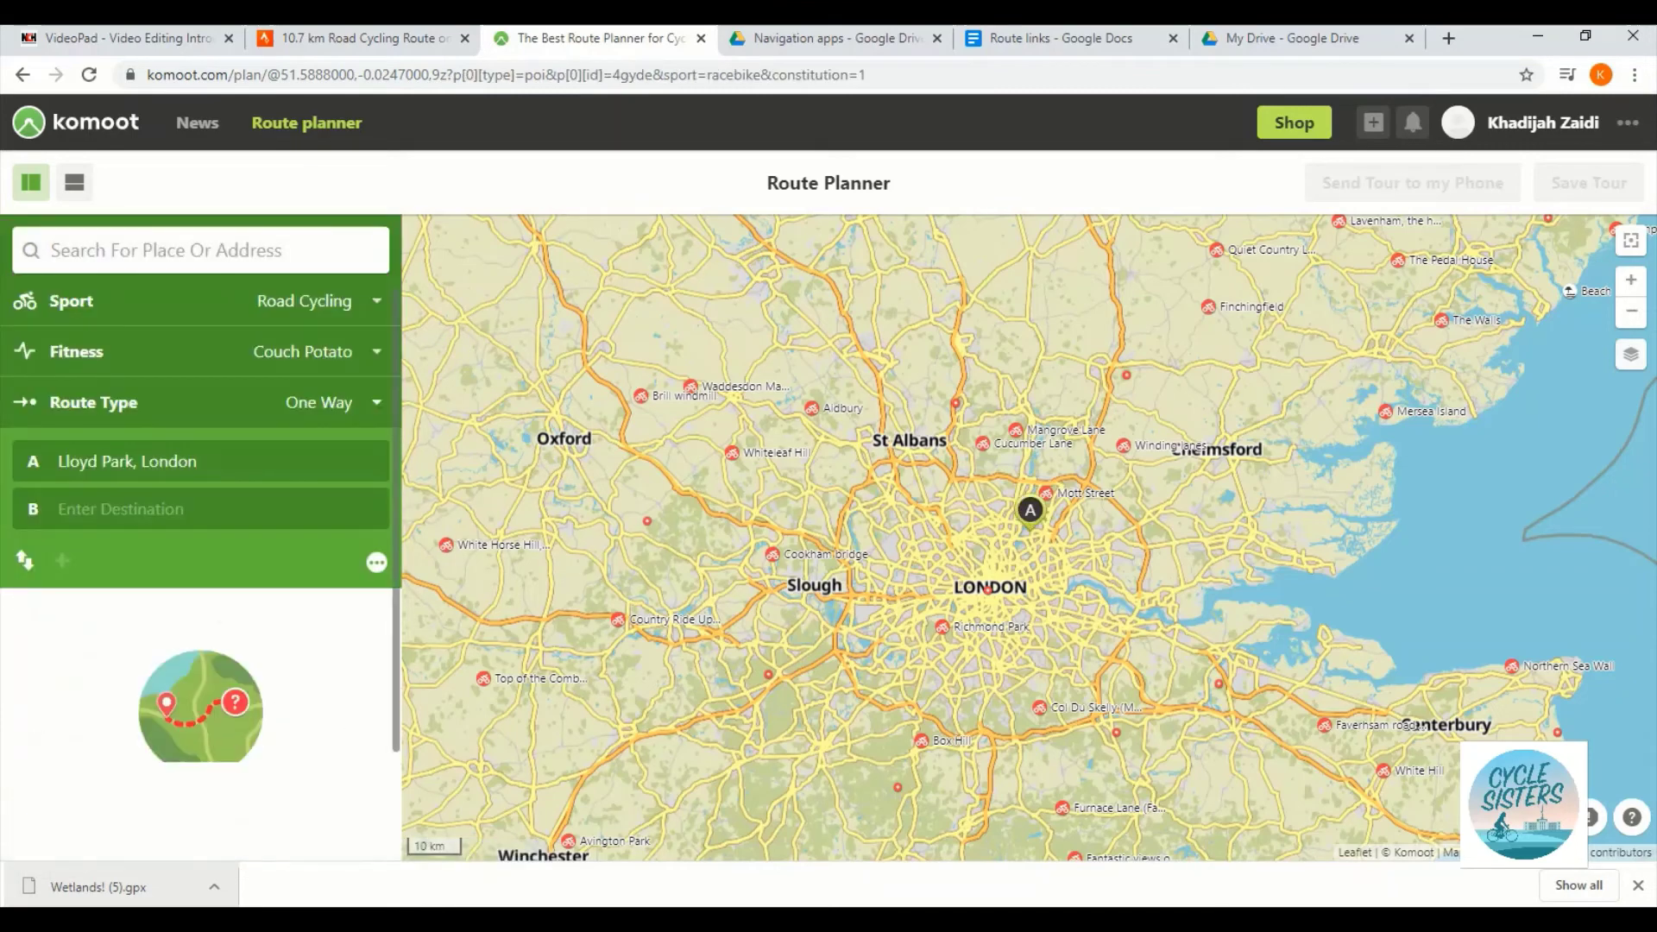
pyautogui.click(121, 509)
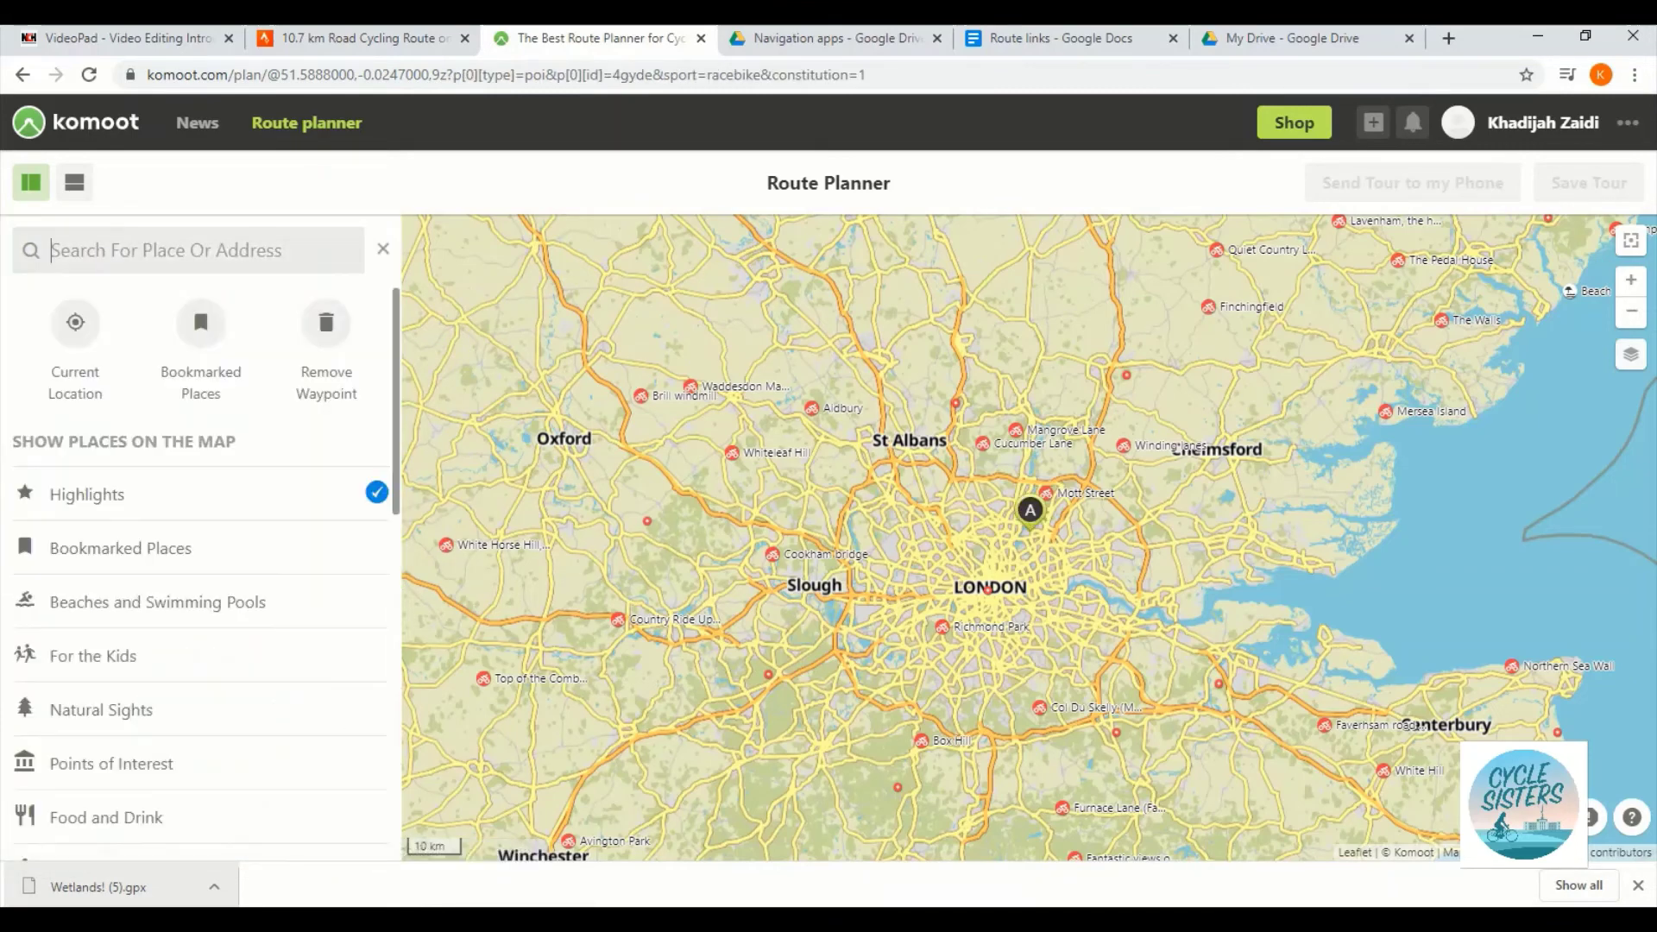
pyautogui.write('Leyton J')
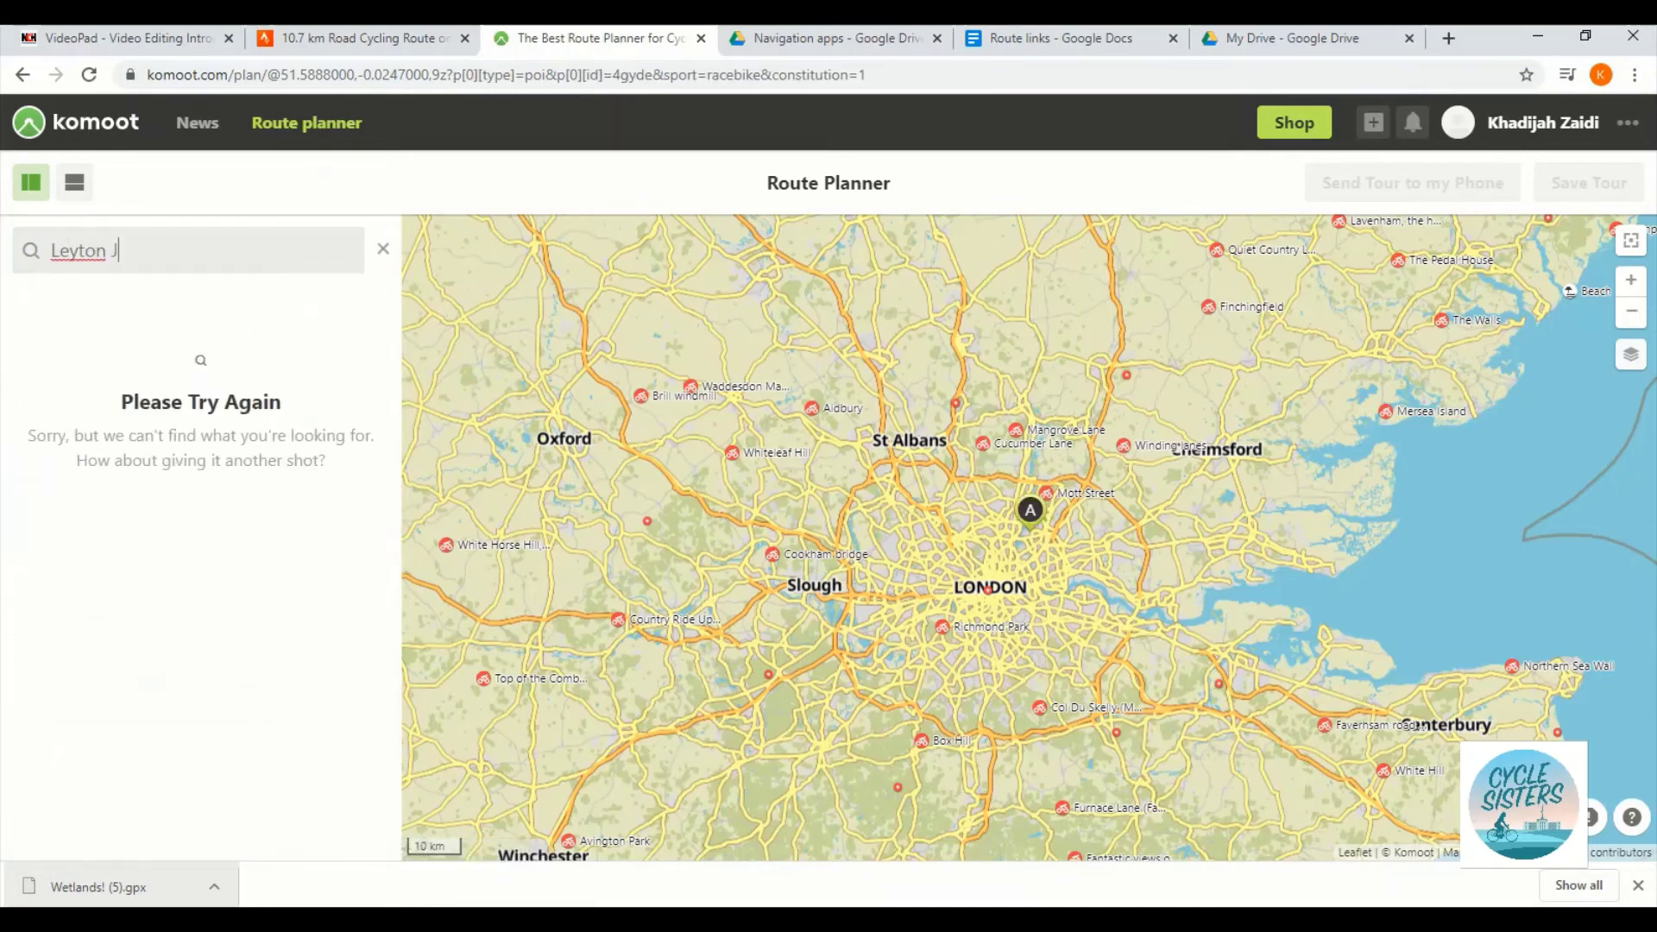
pyautogui.write('ubilee Park')
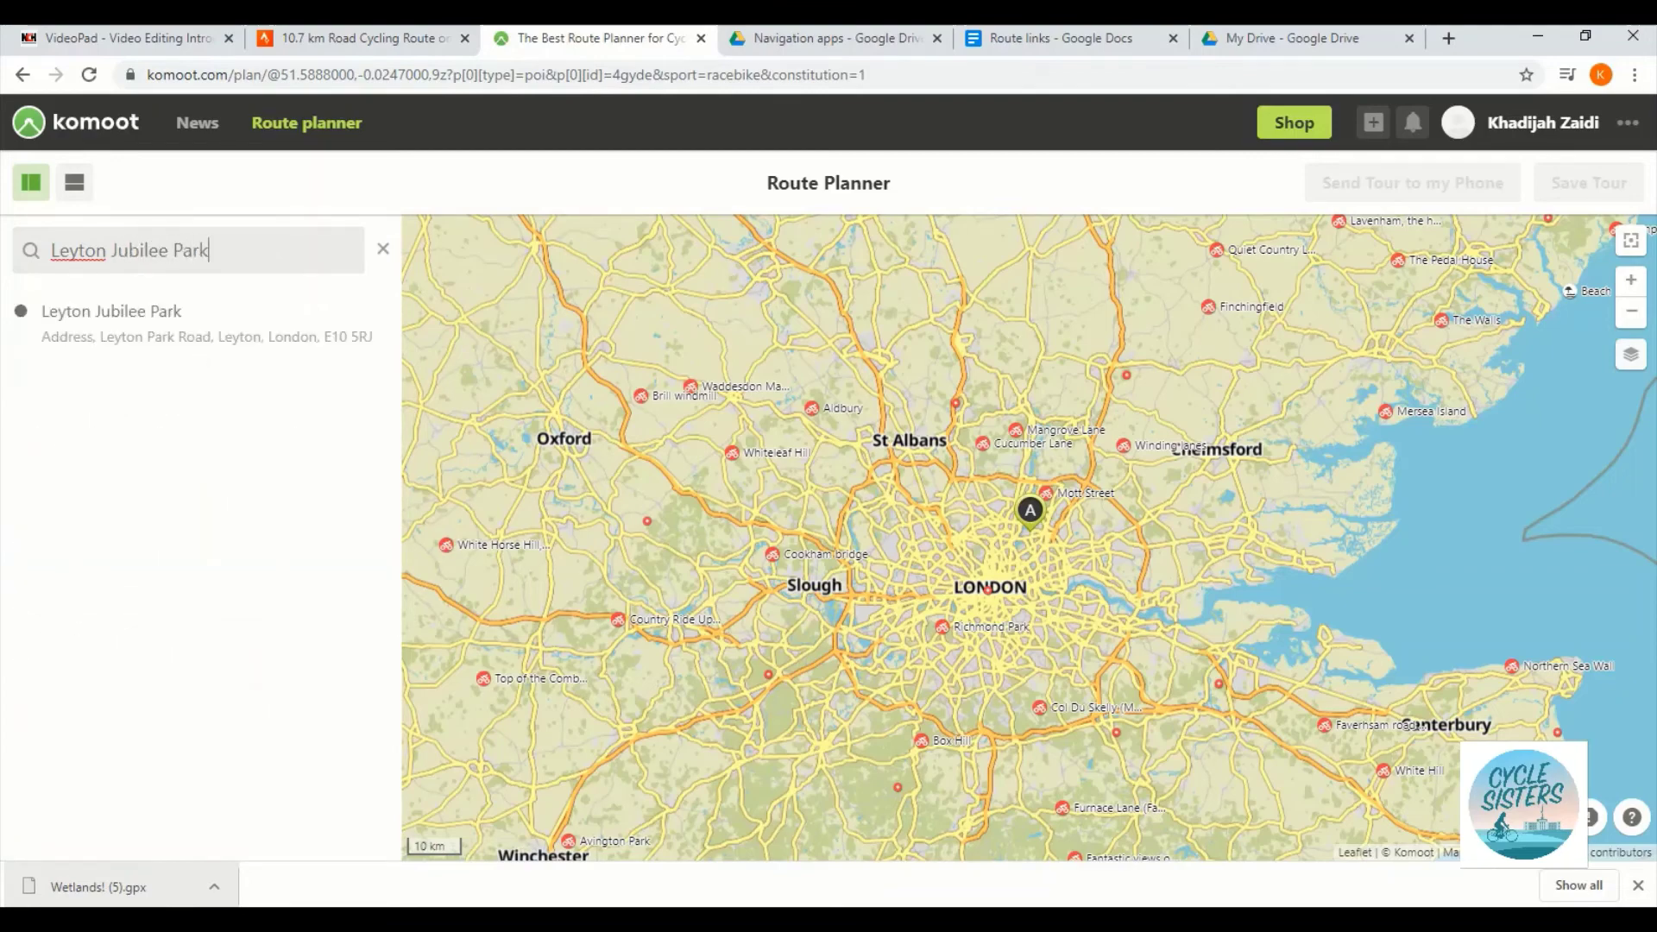
pyautogui.press('Return')
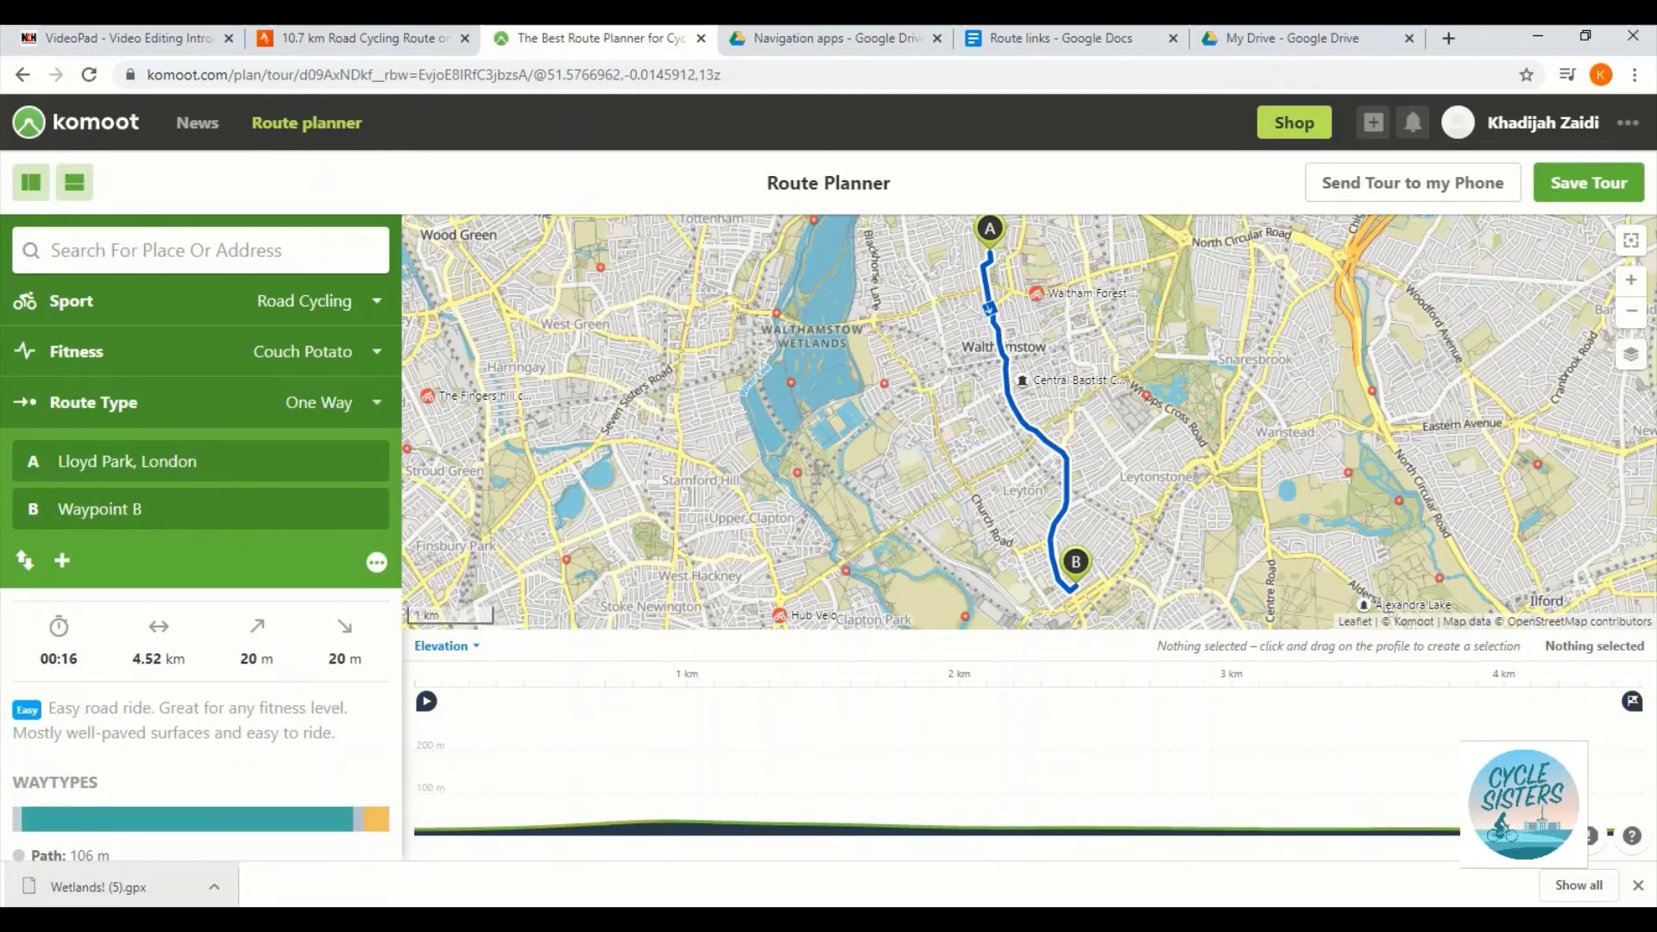
# Try Hiking, Bike Touring, Mountain Biking, Running and Gravel Riding, then settle on Mountaineering (4.59 km, 01:39).
pyautogui.click(377, 300)
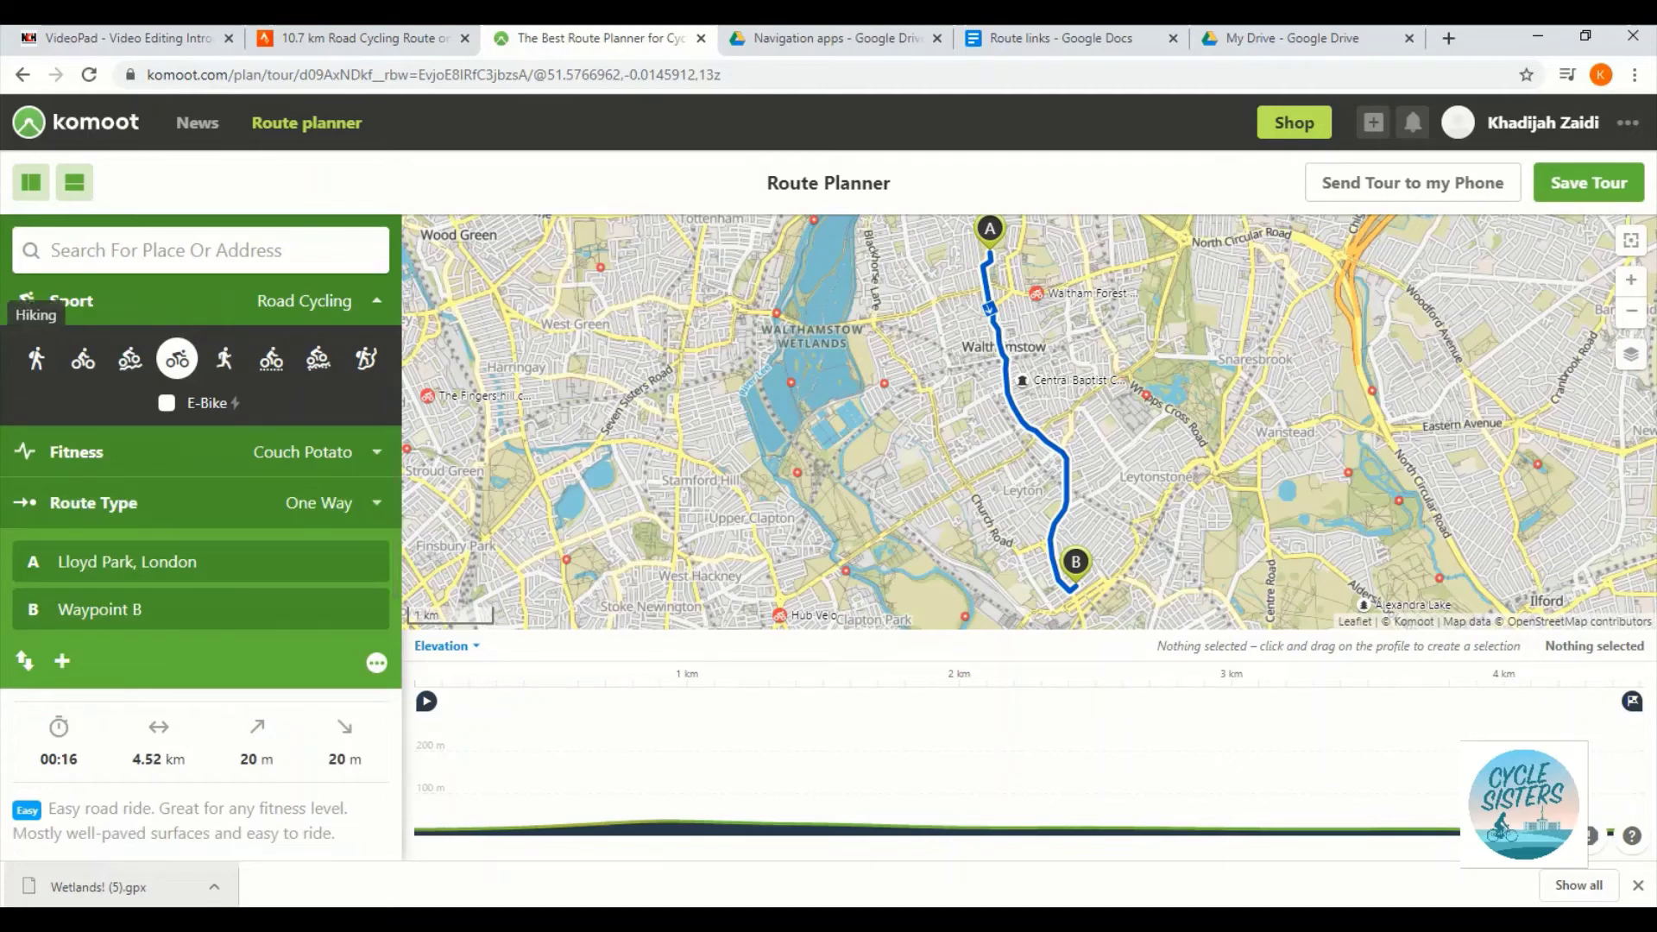
pyautogui.click(36, 358)
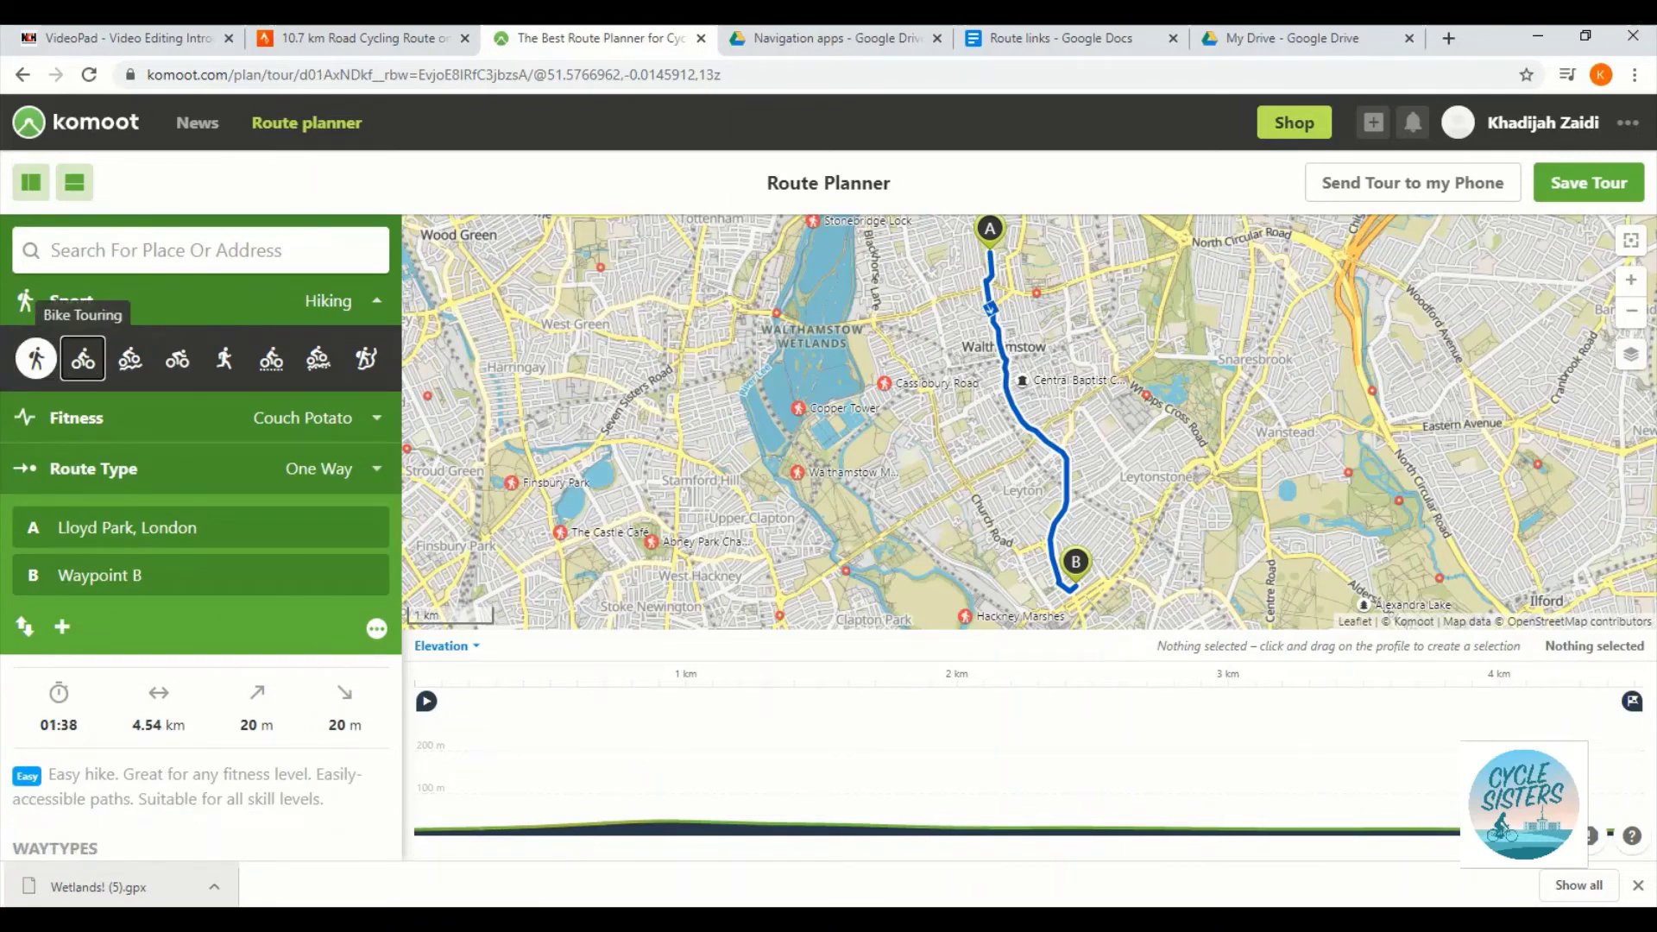
pyautogui.click(83, 358)
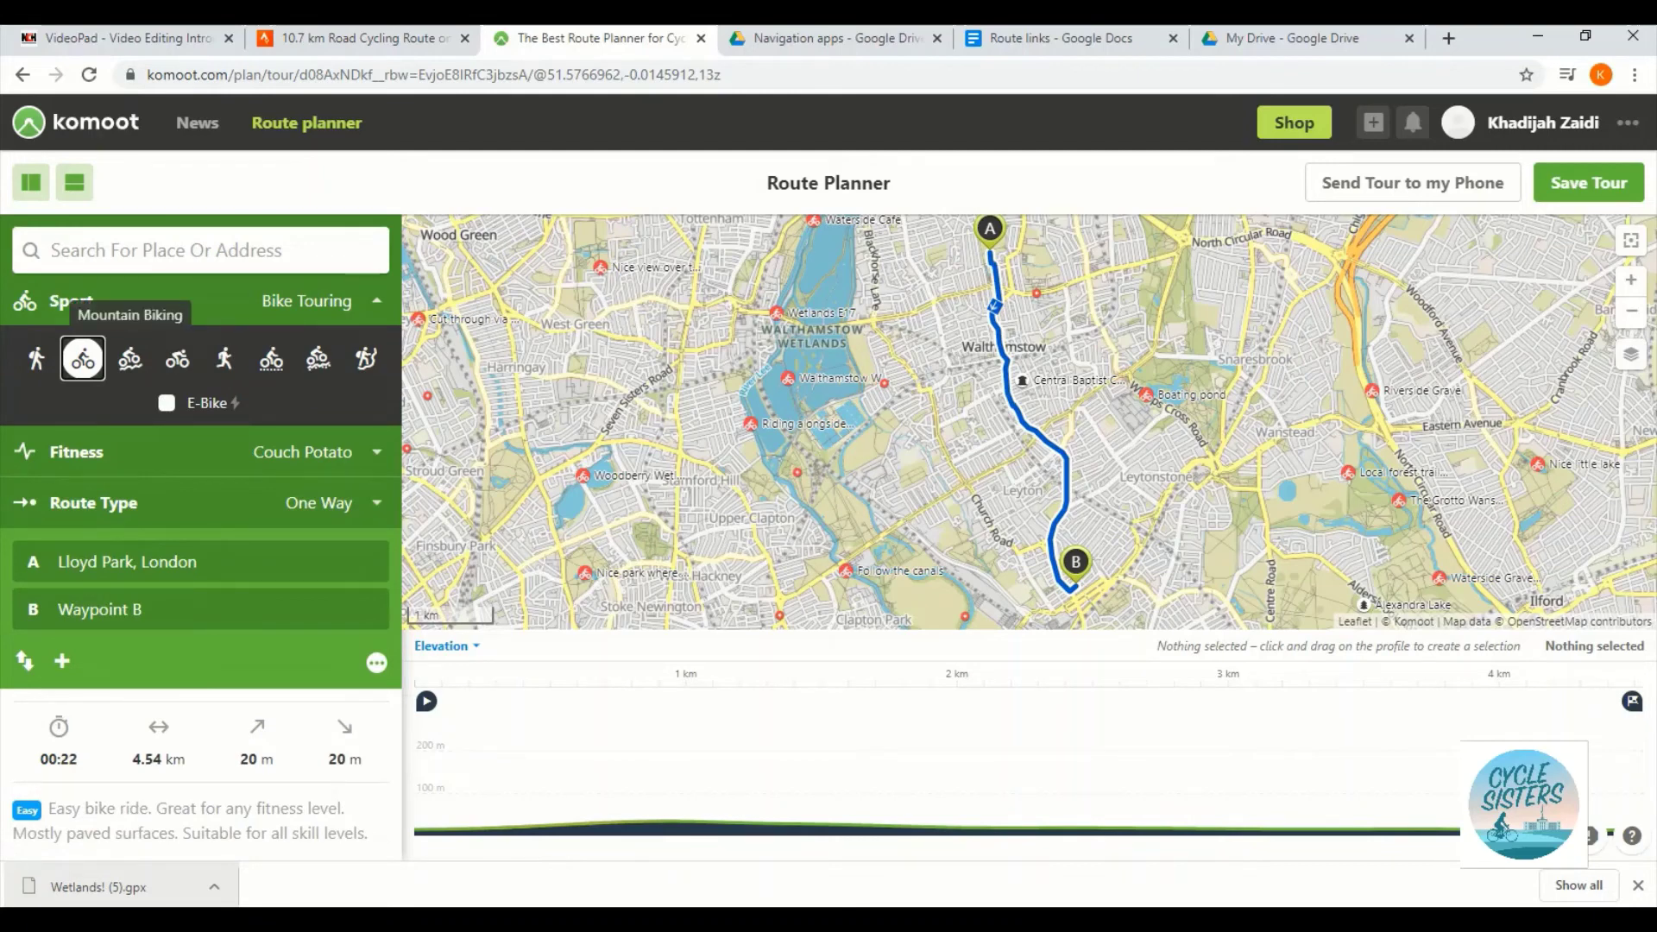
pyautogui.click(130, 358)
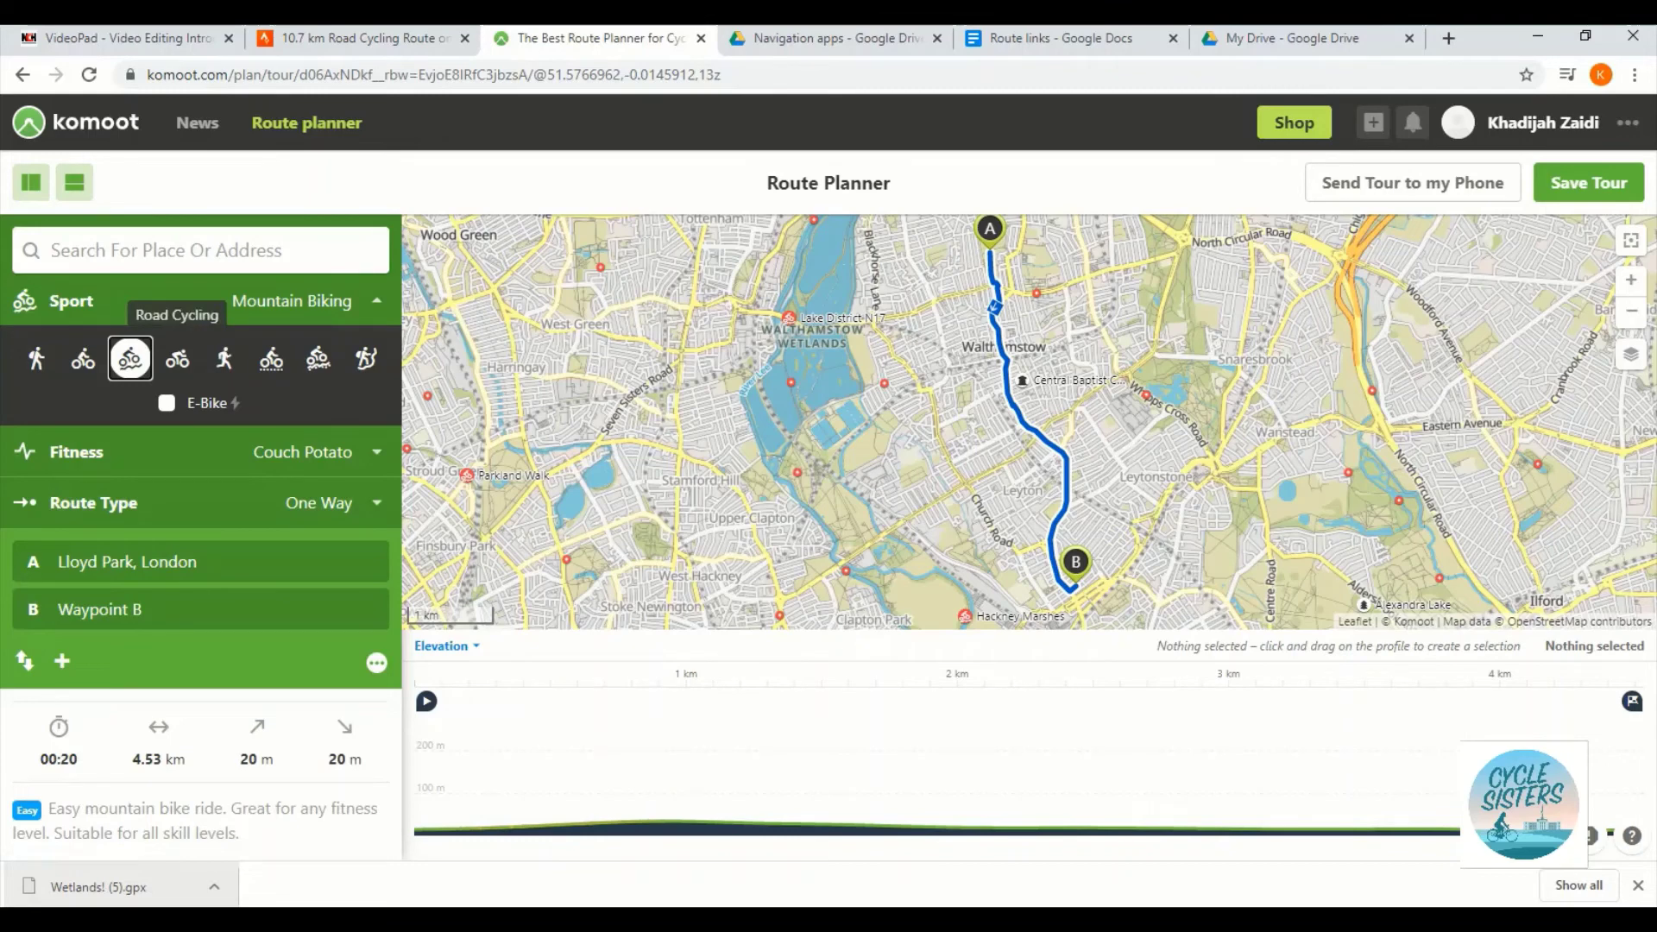
pyautogui.click(225, 359)
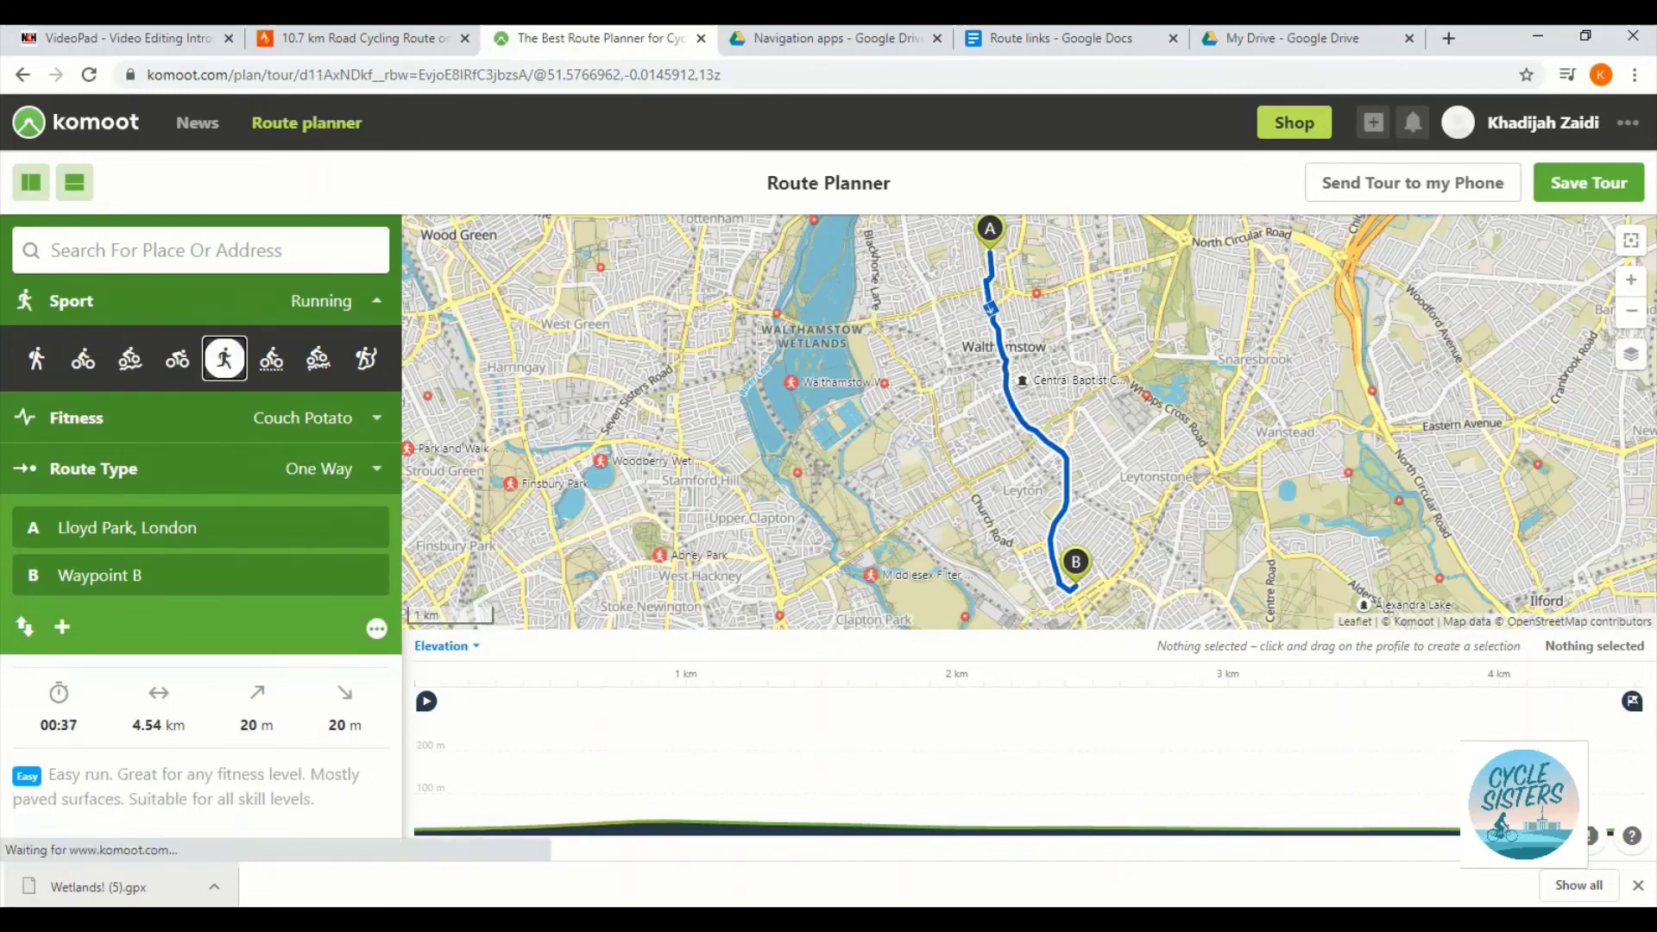
pyautogui.click(271, 358)
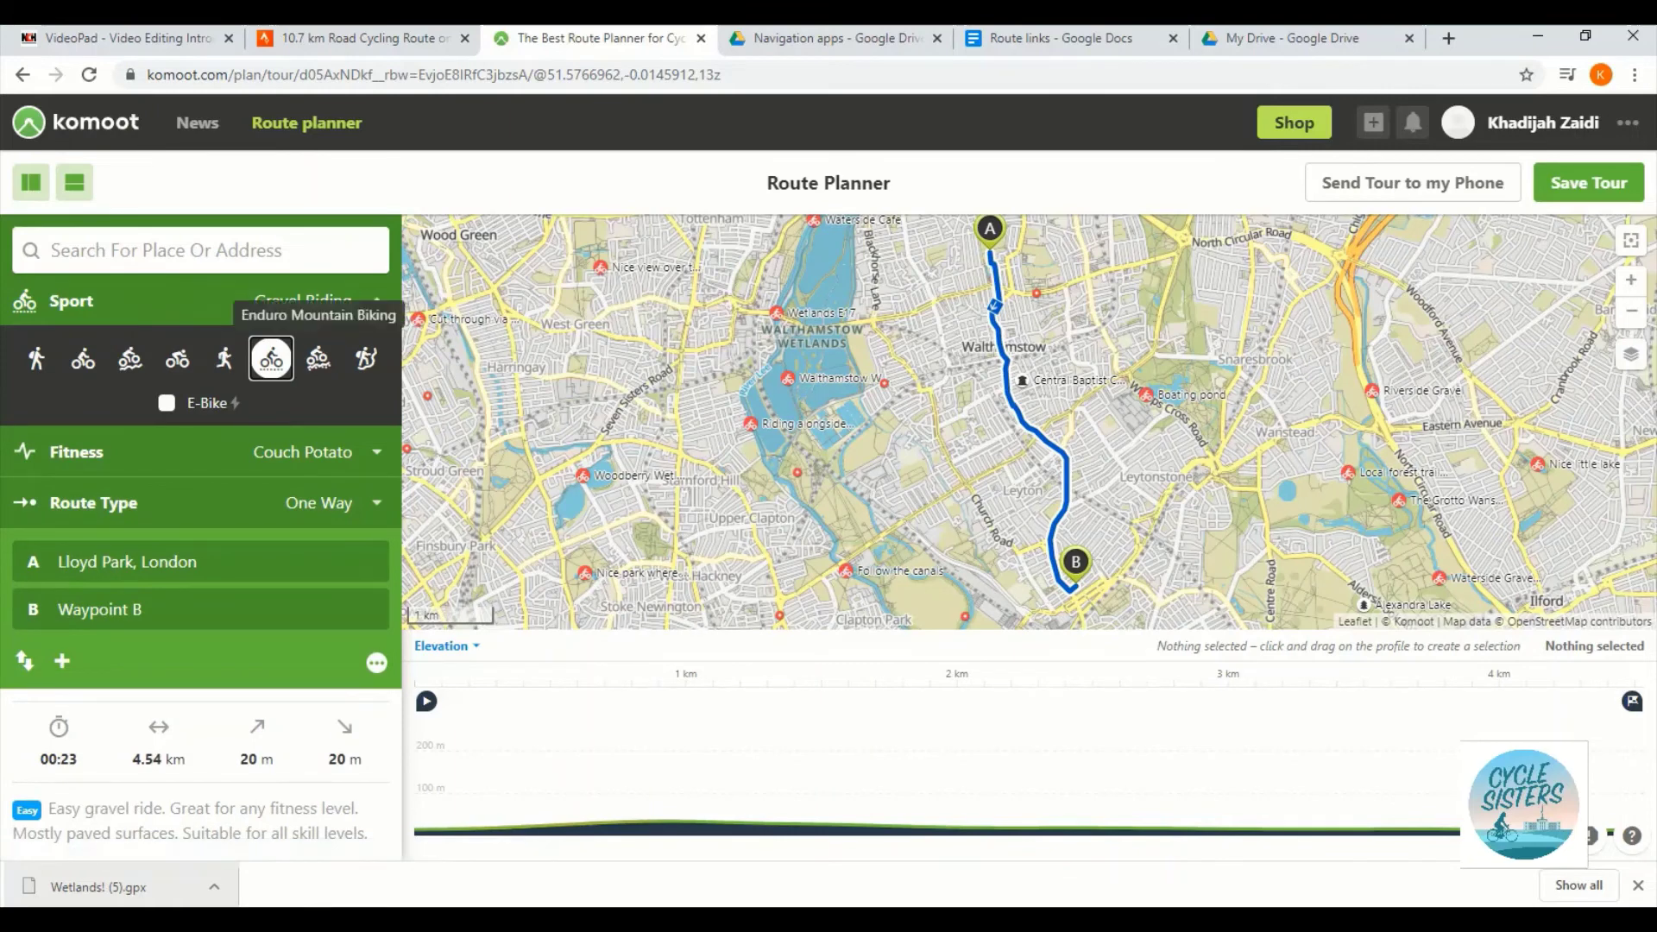
pyautogui.click(365, 358)
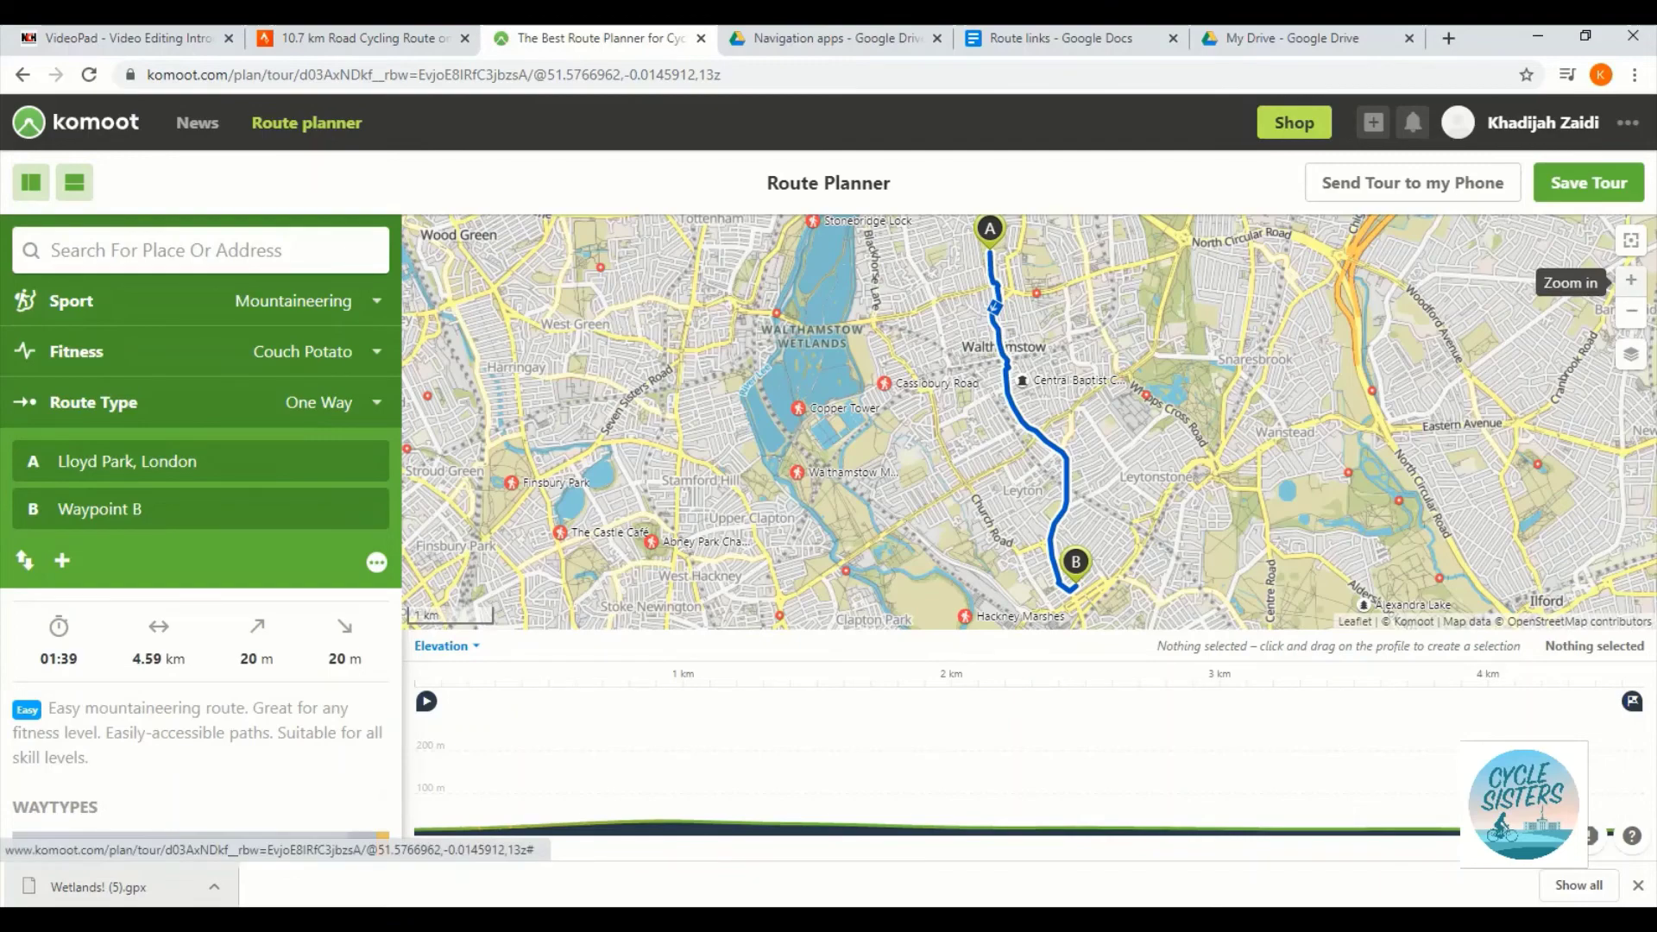
# Zoom into Walthamstow and include a map spot as Waypoint #1, making the route 4.74 km.
pyautogui.click(1631, 279)
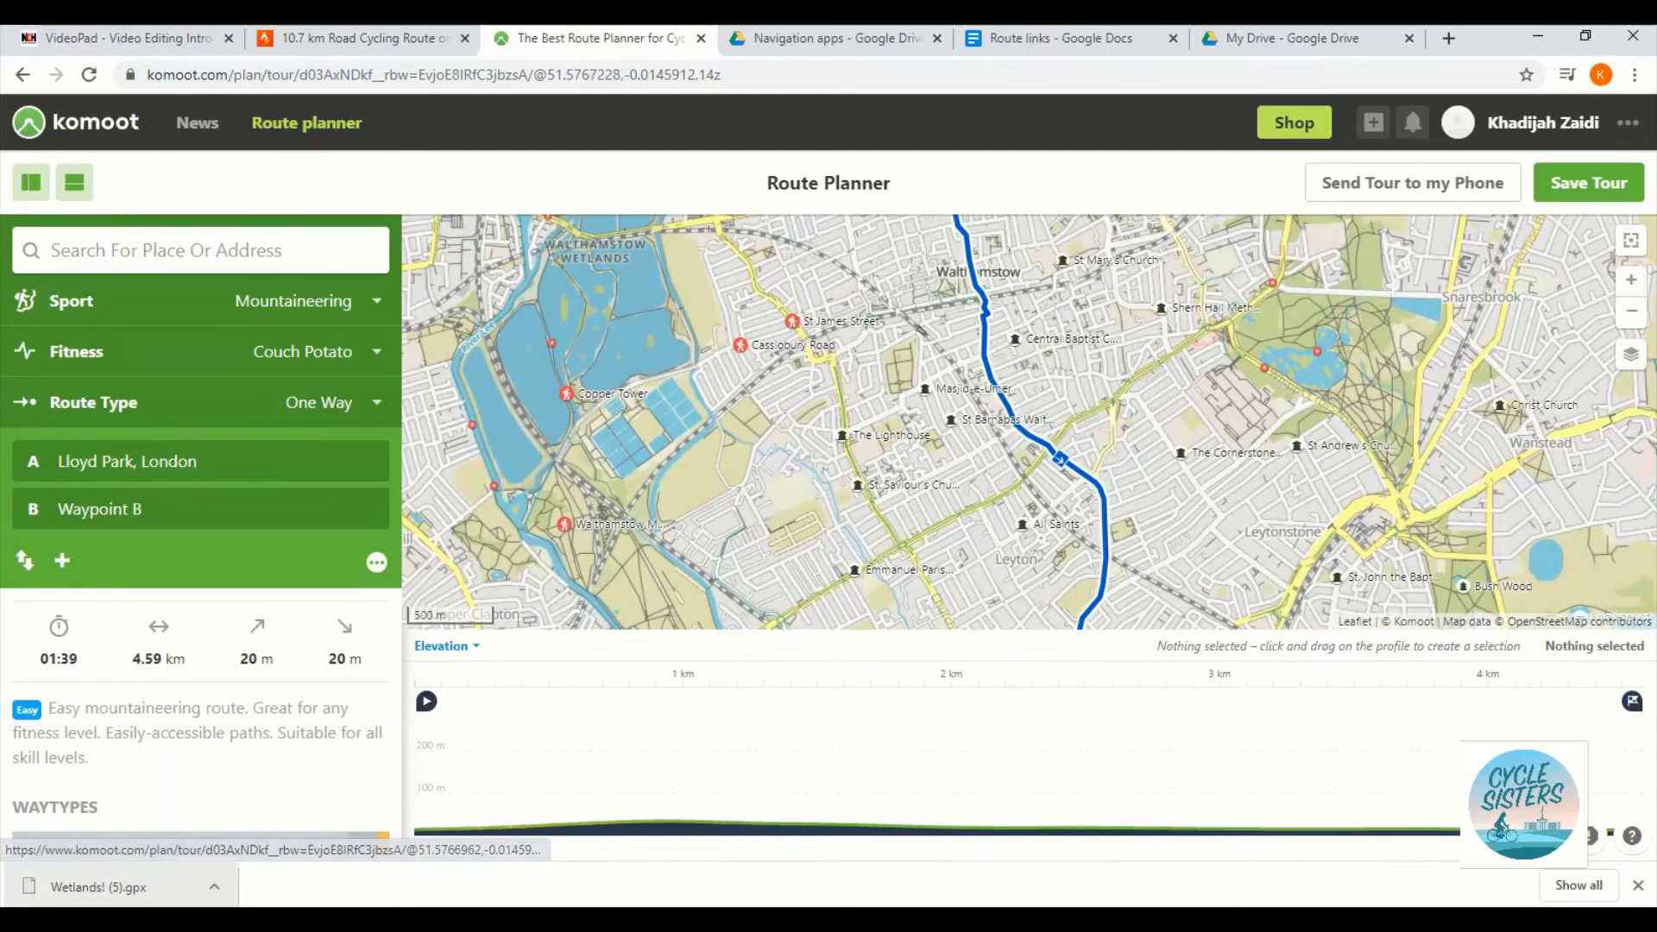
pyautogui.moveTo(1015, 339)
pyautogui.mouseDown()
pyautogui.moveTo(984, 423)
pyautogui.moveTo(928, 483)
pyautogui.moveTo(974, 552)
pyautogui.mouseUp()
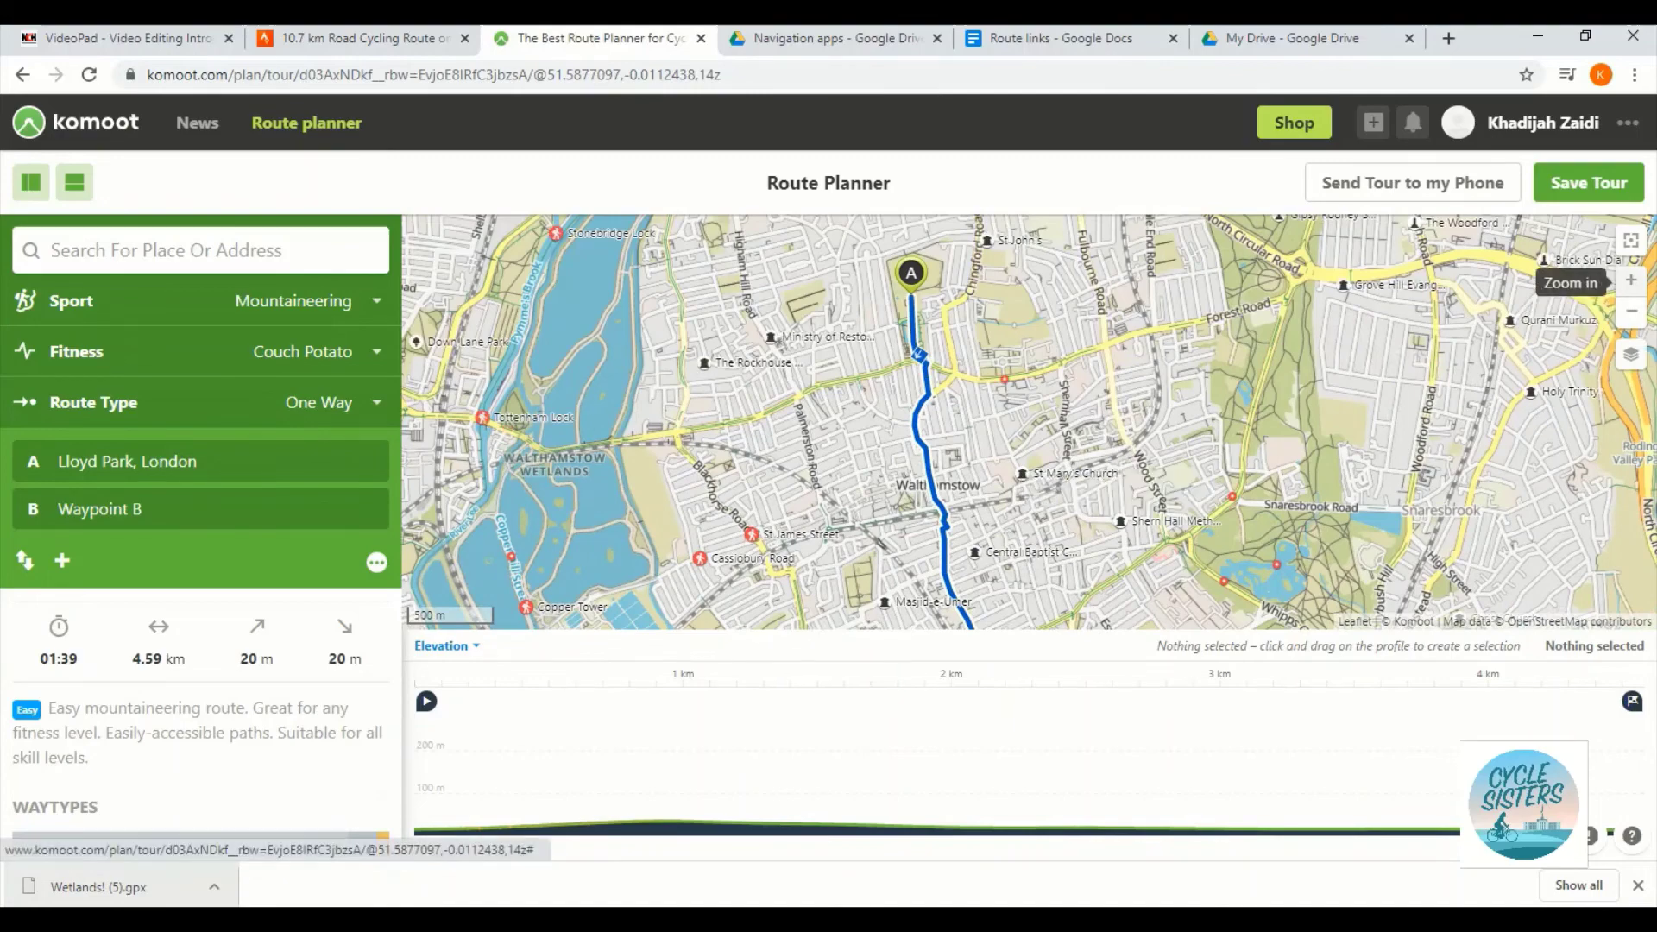
pyautogui.click(1631, 279)
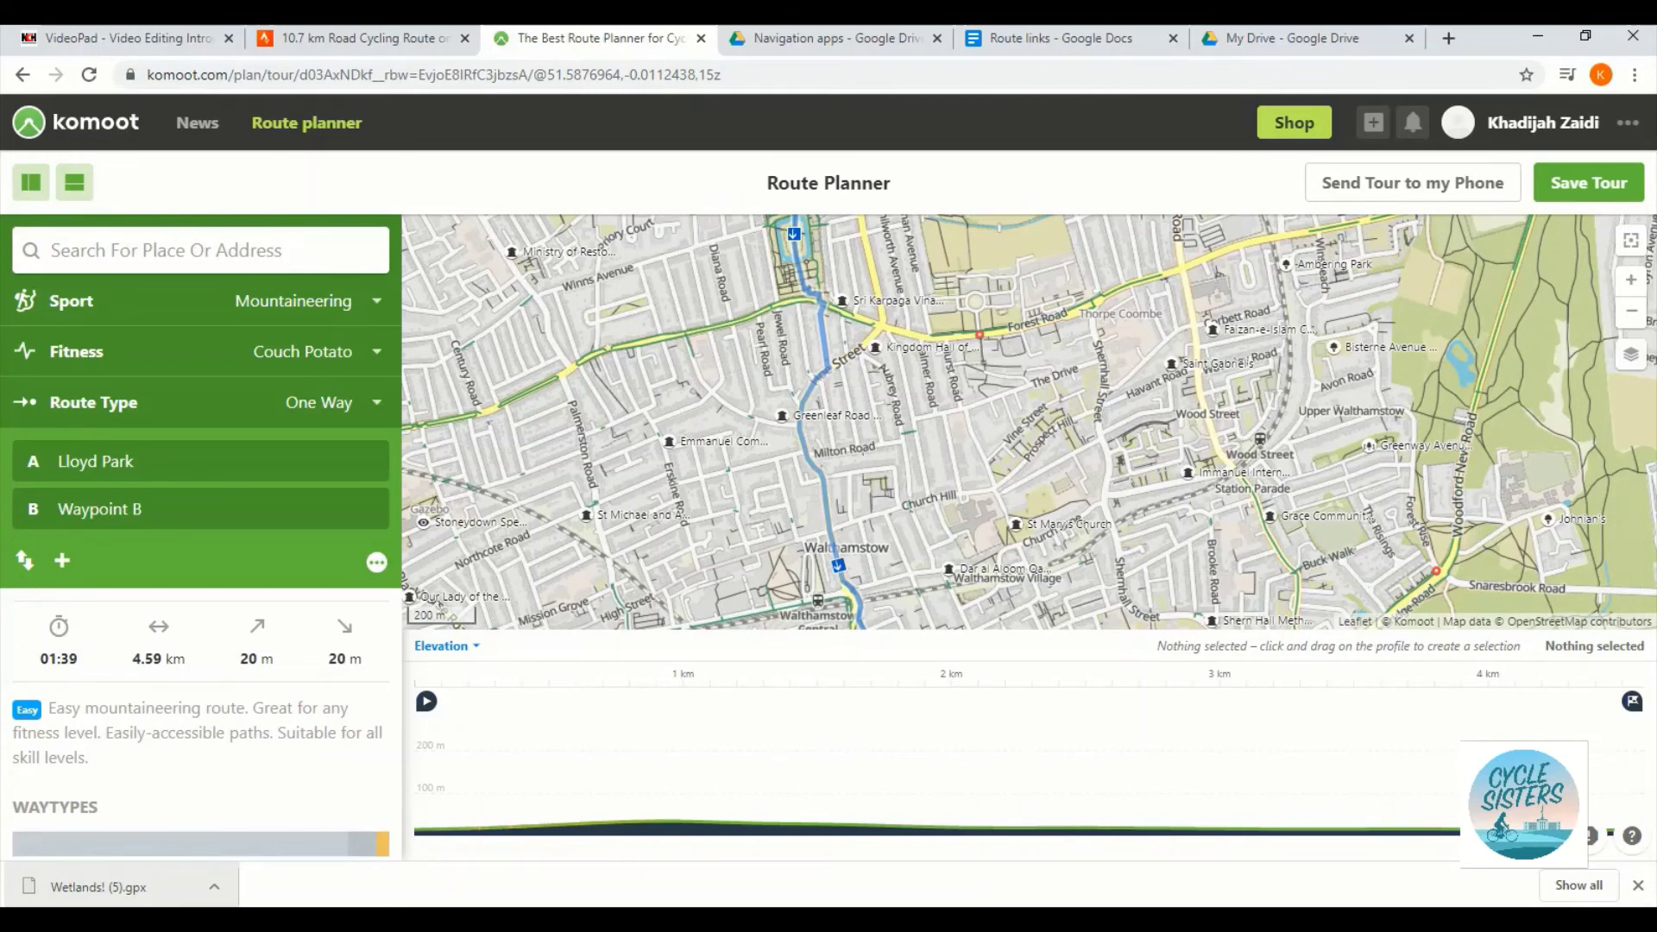
pyautogui.click(980, 442)
pyautogui.click(980, 345)
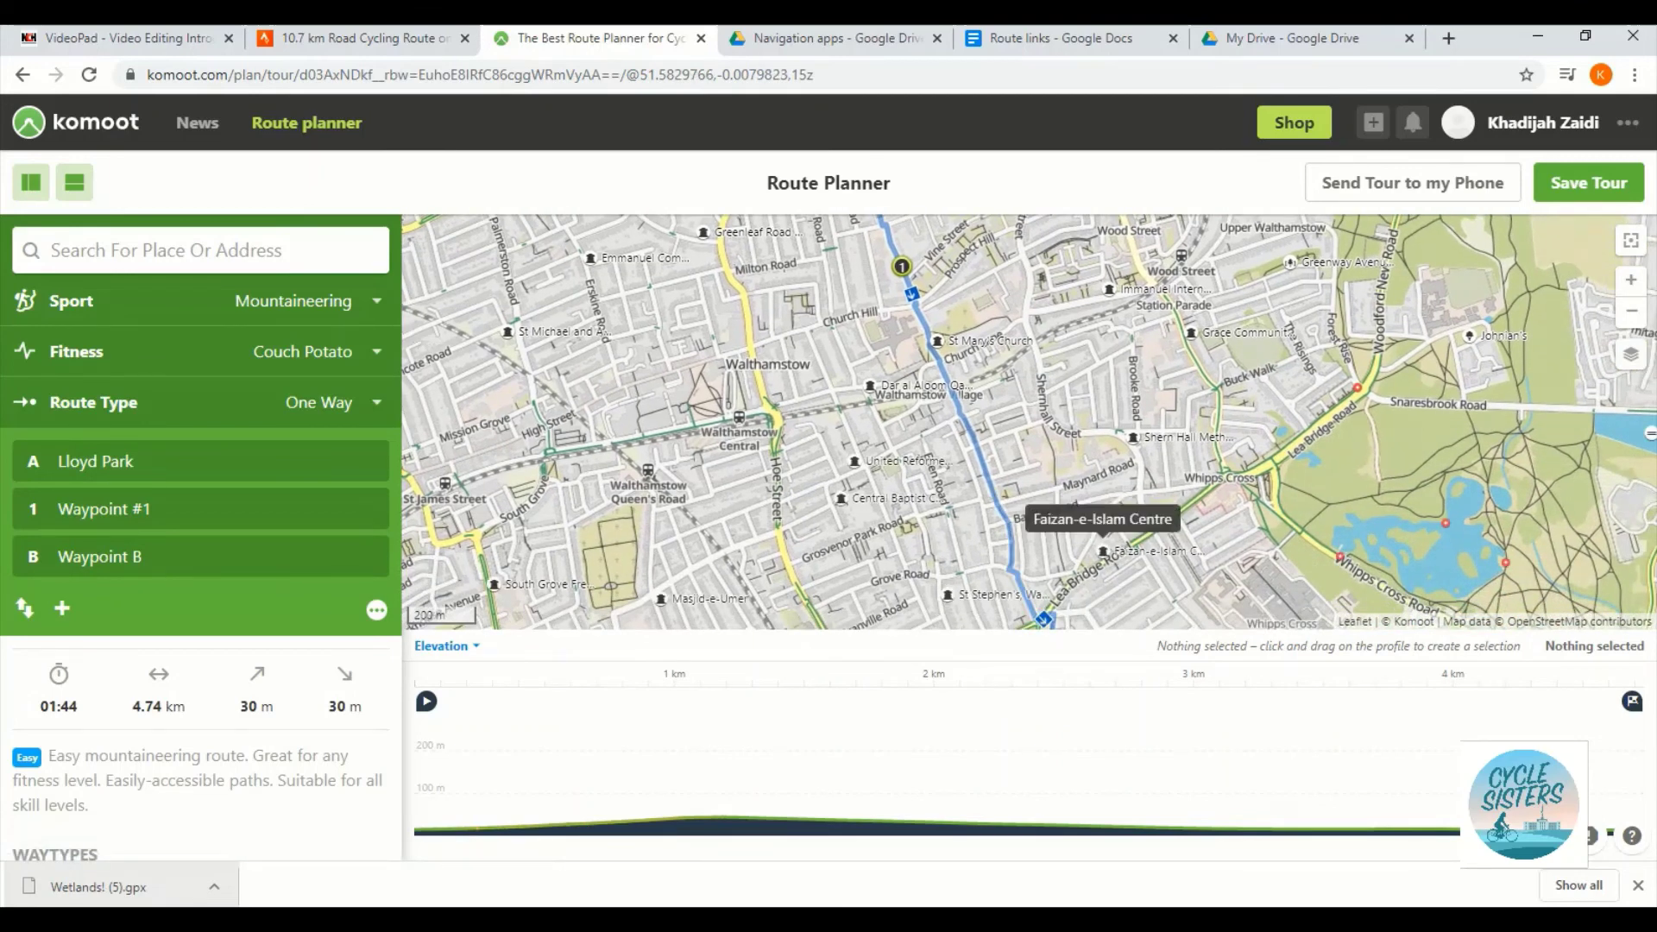
pyautogui.click(1053, 462)
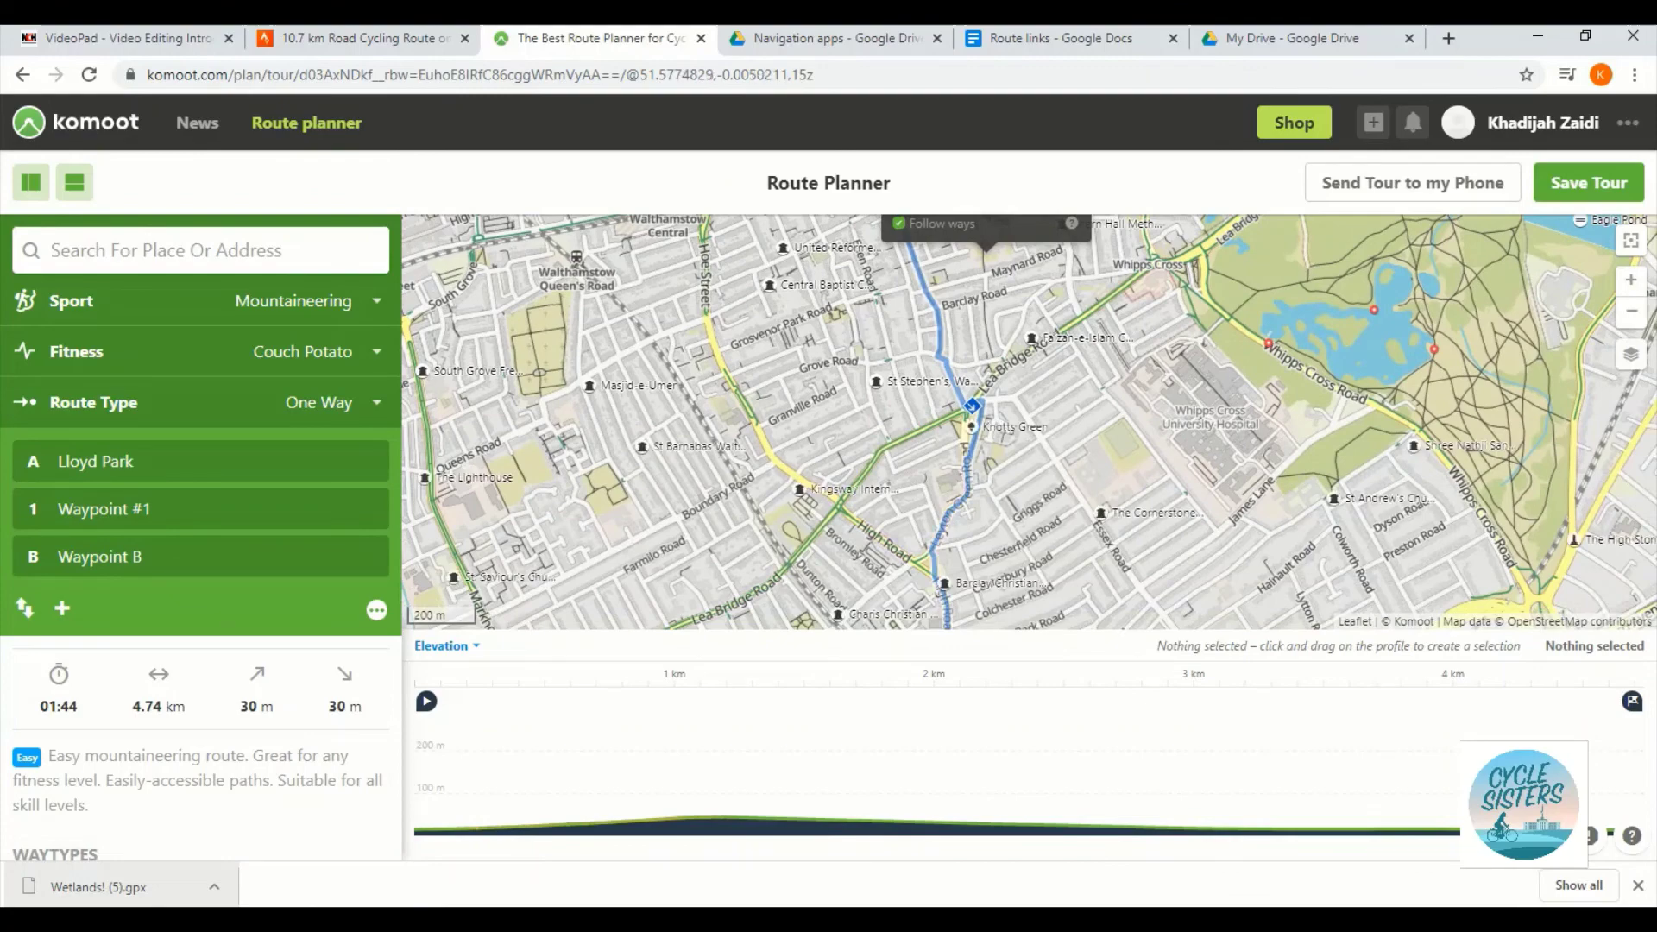
pyautogui.click(1631, 311)
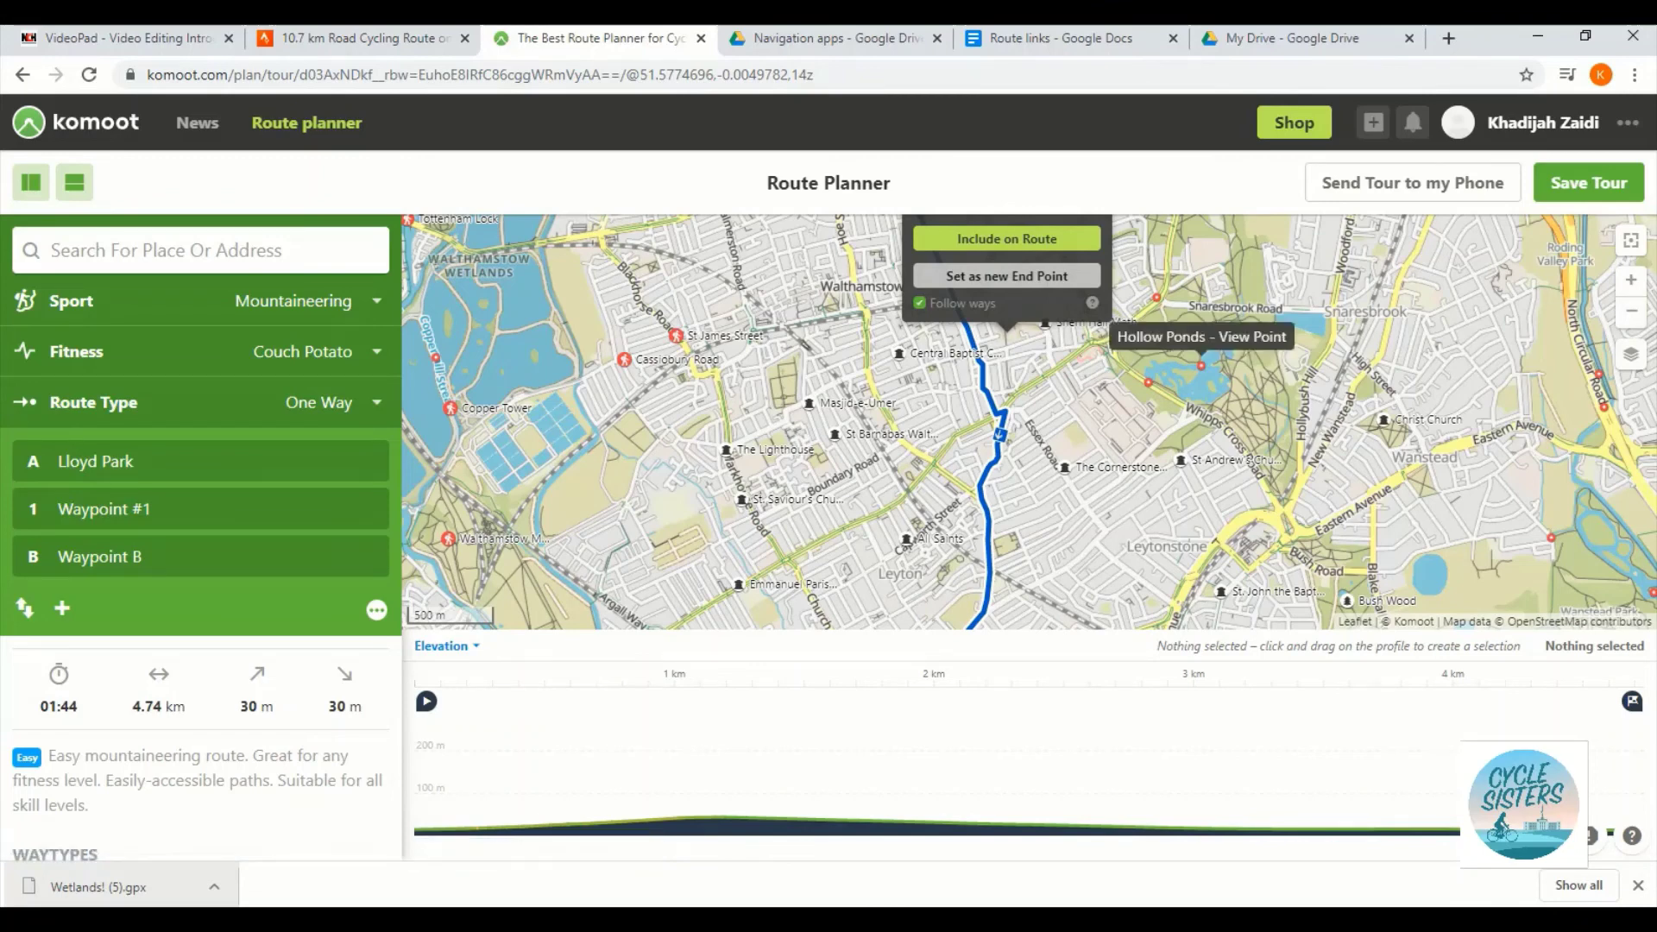
pyautogui.press('Escape')
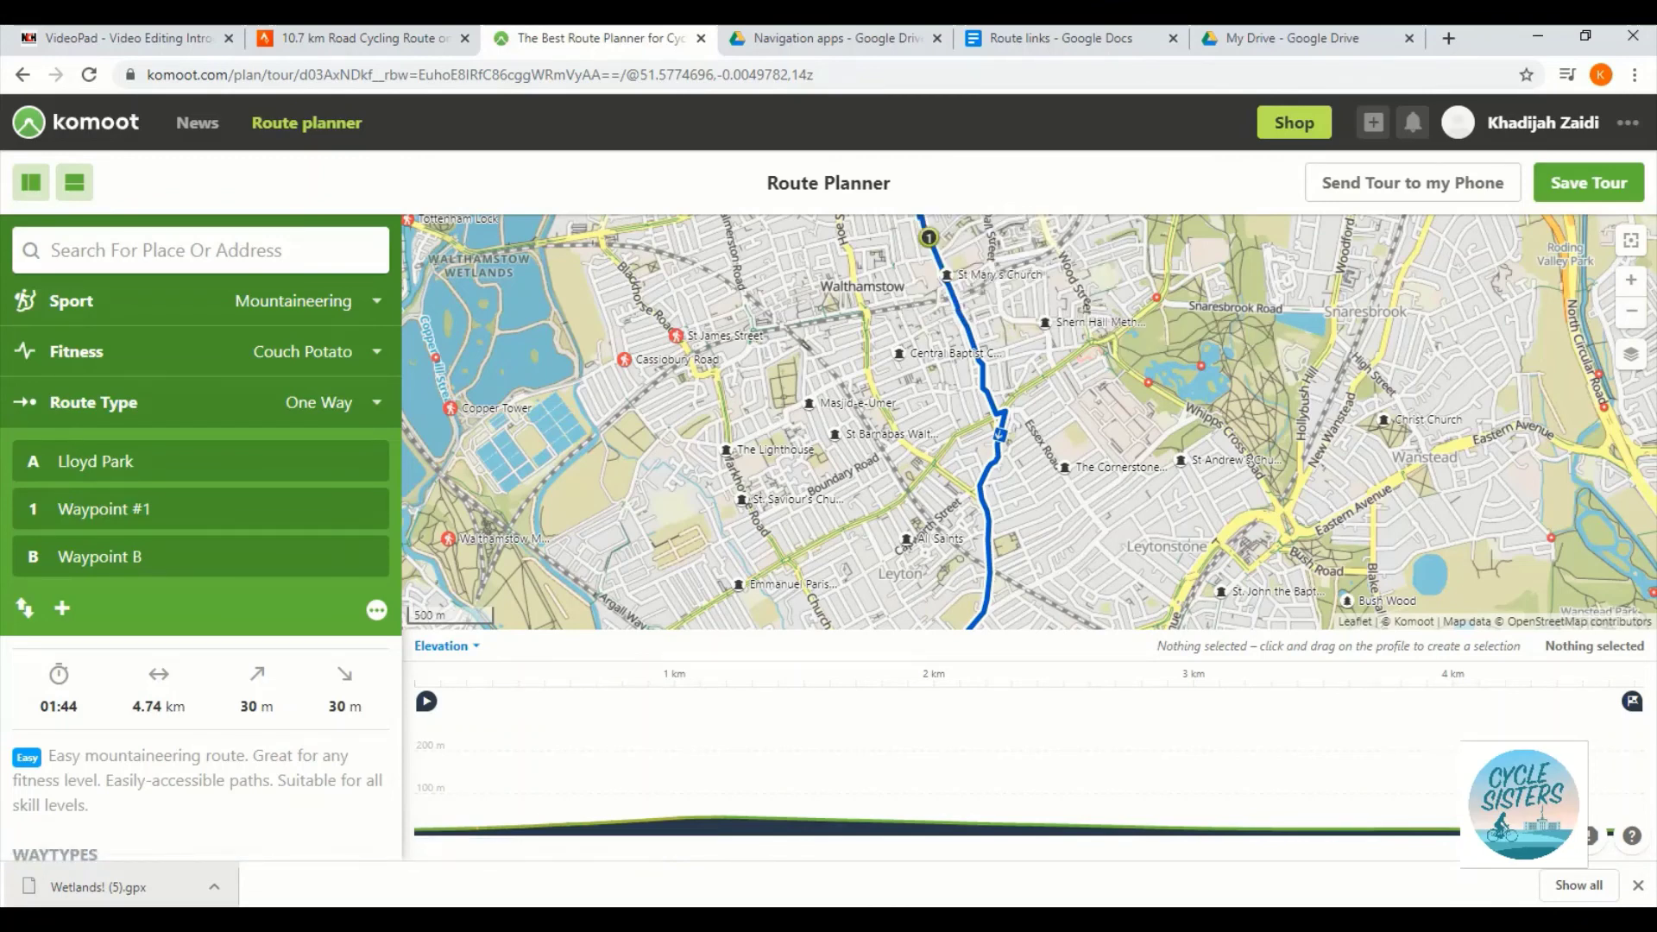
pyautogui.click(1031, 358)
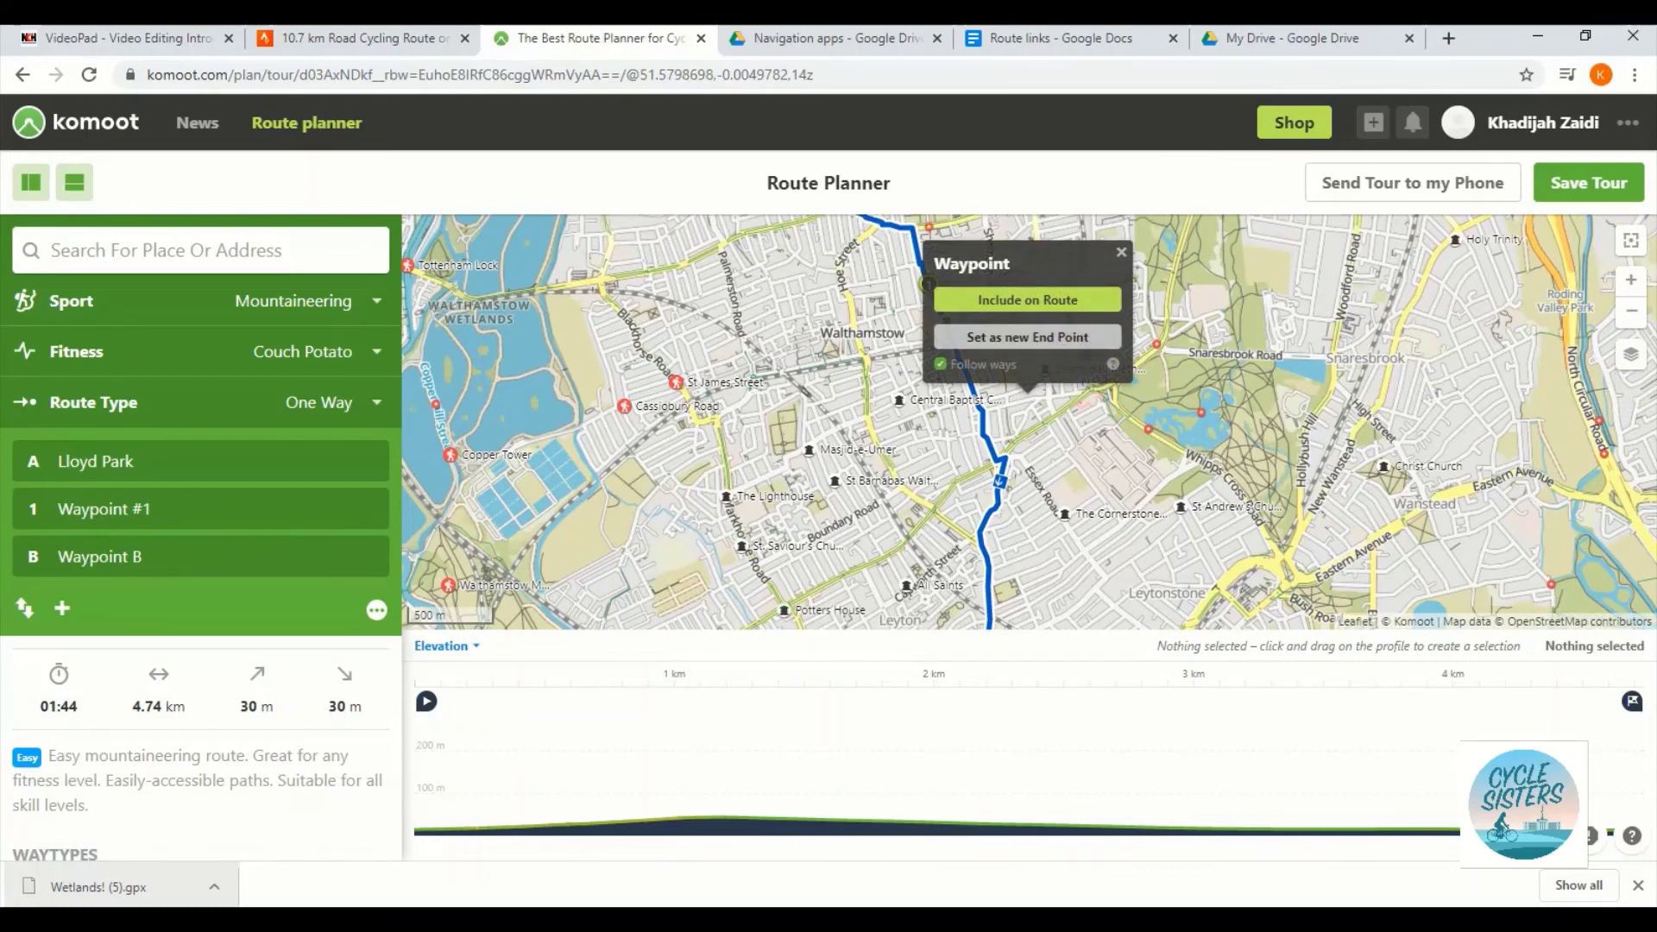
pyautogui.click(1021, 296)
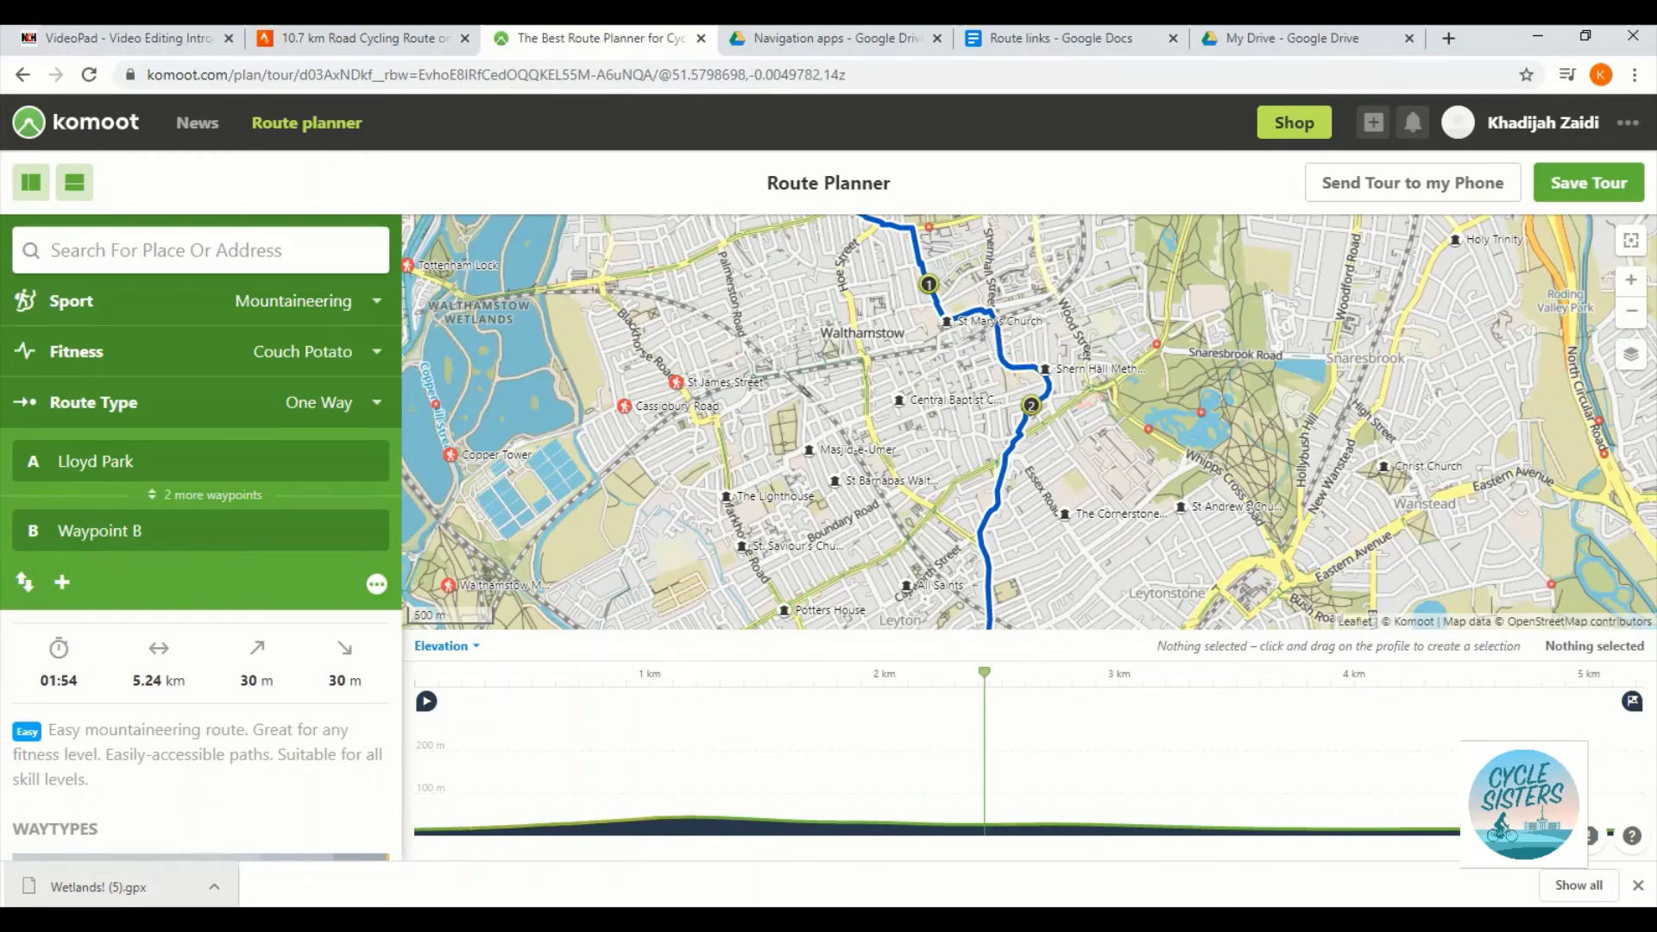
pyautogui.click(1031, 405)
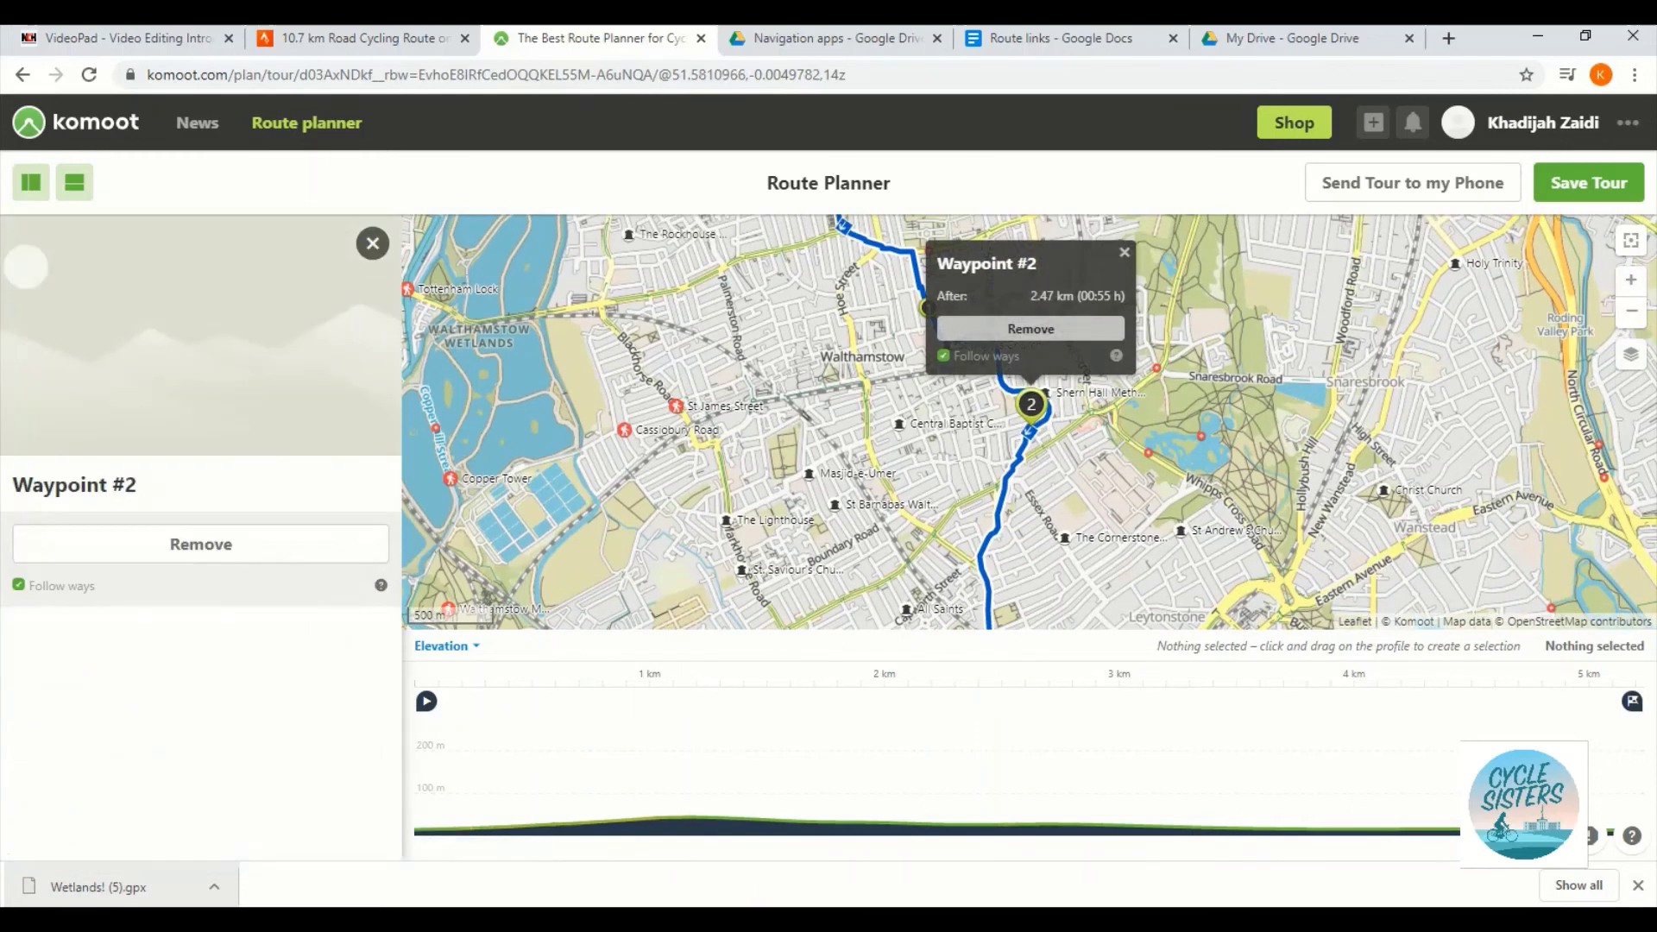
pyautogui.click(1030, 329)
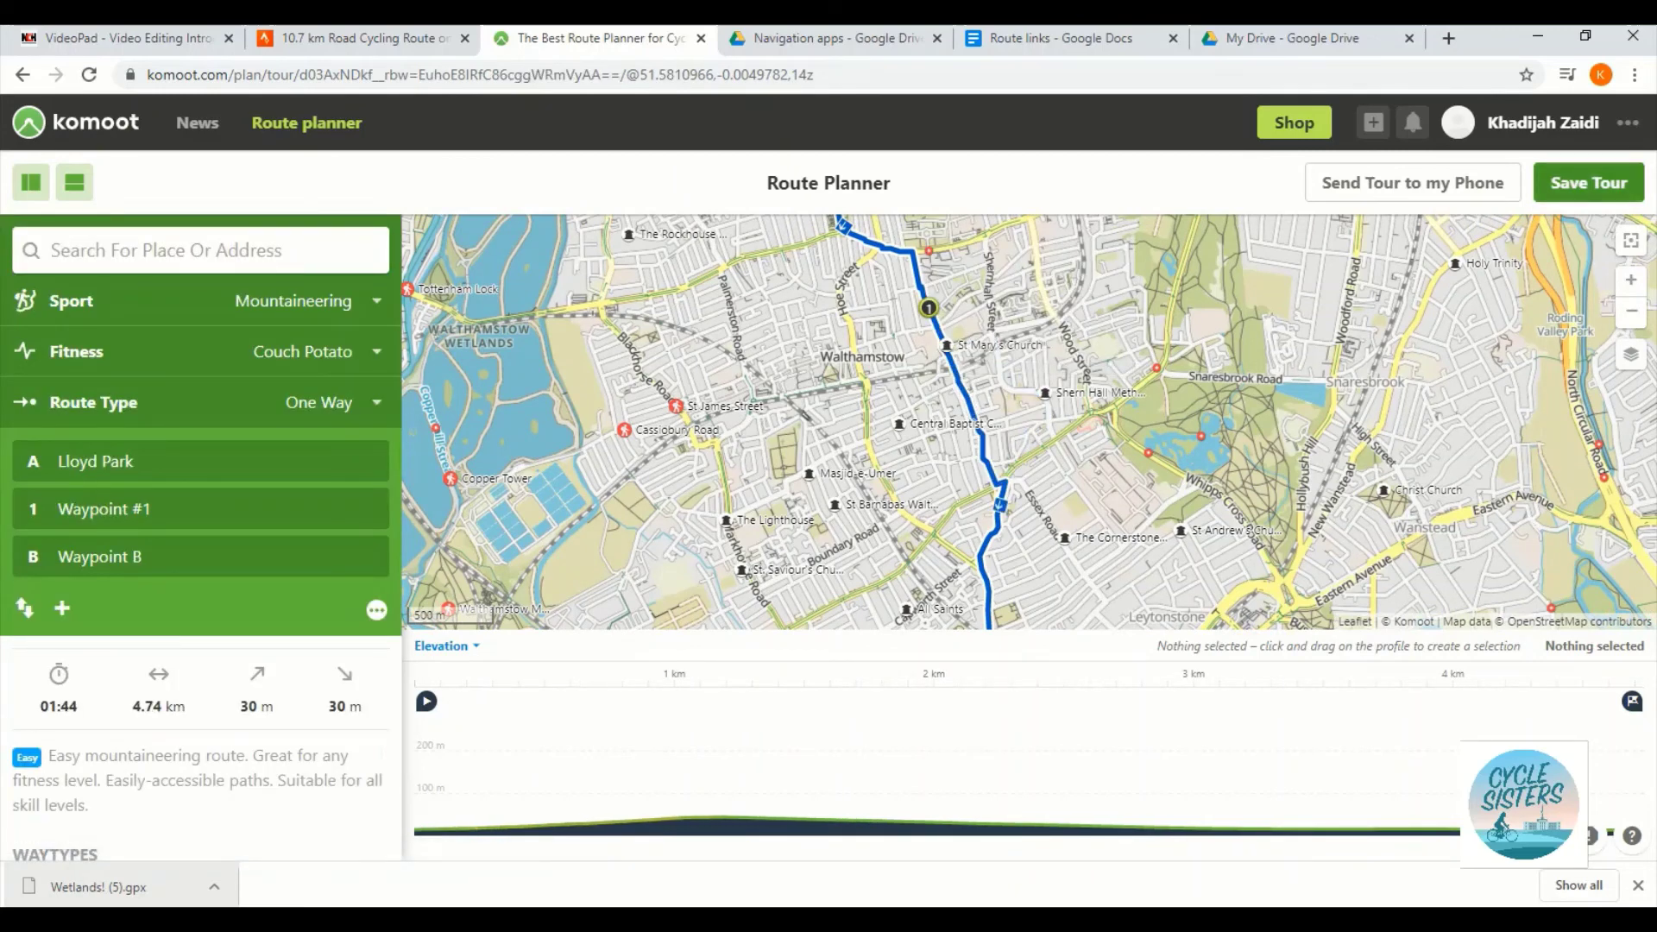
# Save the tour, replacing the default name with 'Lloyd Park to Jubilee Park'.
pyautogui.click(1588, 182)
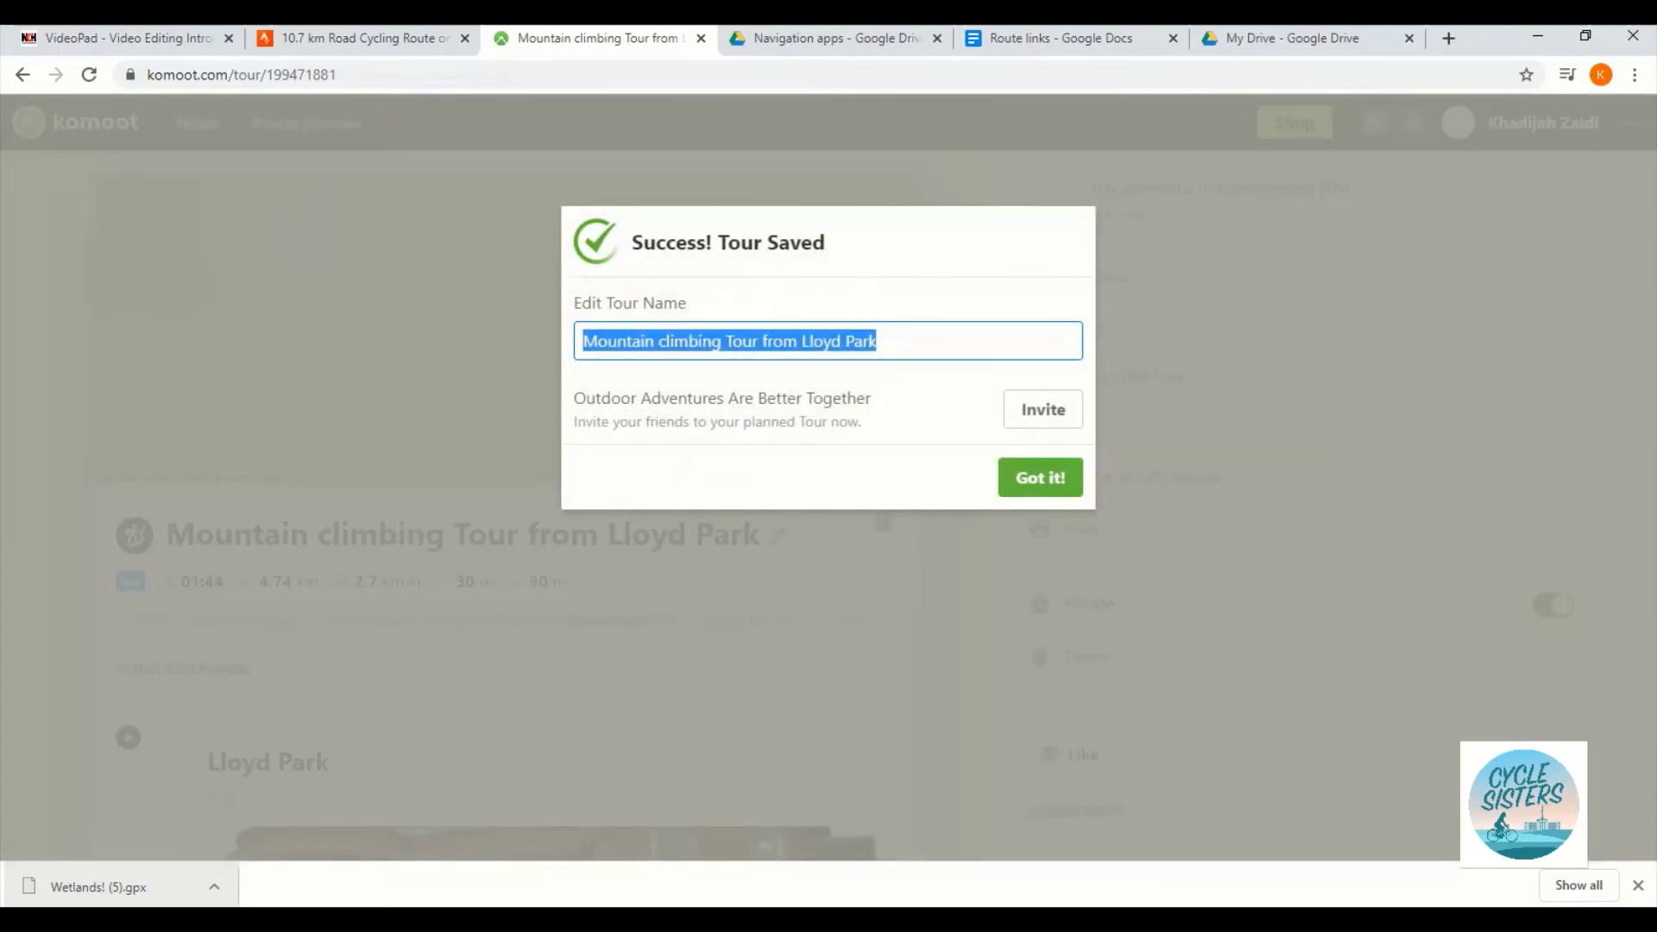
pyautogui.click(800, 341)
pyautogui.press('BackSpace')
pyautogui.press('BackSpace')
pyautogui.press('BackSpace')
pyautogui.press('BackSpace')
pyautogui.press('BackSpace')
pyautogui.press('BackSpace')
pyautogui.press('BackSpace')
pyautogui.press('BackSpace')
pyautogui.press('BackSpace')
pyautogui.press('BackSpace')
pyautogui.press('BackSpace')
pyautogui.press('BackSpace')
pyautogui.press('BackSpace')
pyautogui.press('BackSpace')
pyautogui.press('BackSpace')
pyautogui.press('BackSpace')
pyautogui.press('BackSpace')
pyautogui.press('BackSpace')
pyautogui.press('BackSpace')
pyautogui.press('BackSpace')
pyautogui.press('BackSpace')
pyautogui.click(659, 341)
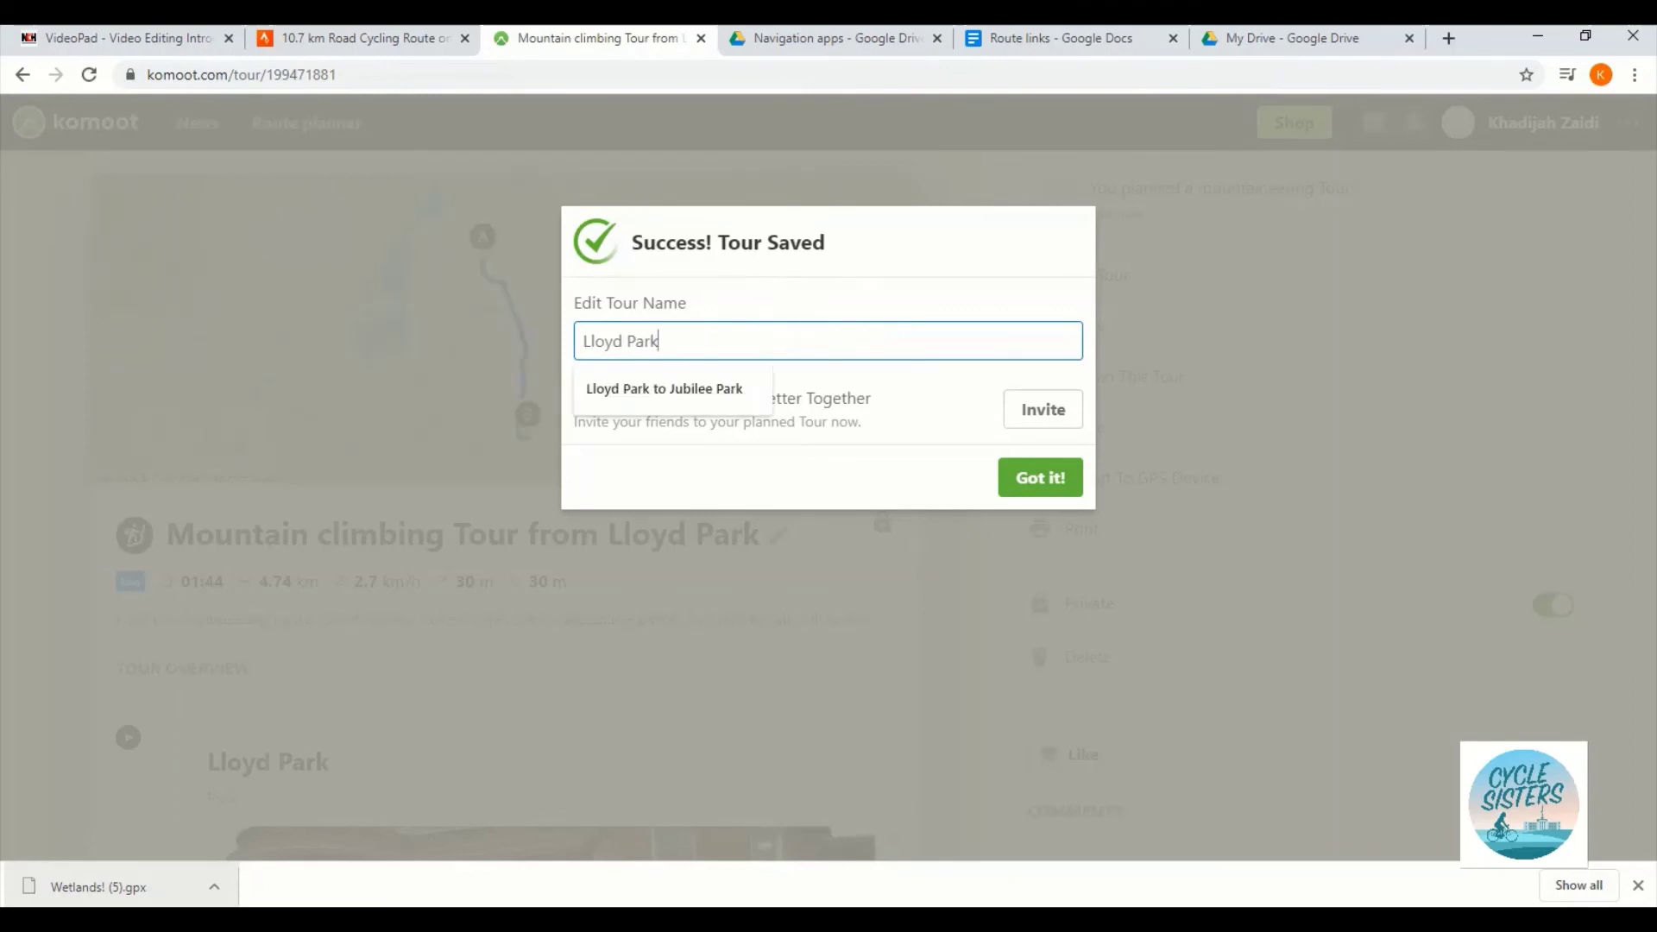
pyautogui.press('Down')
pyautogui.press('Return')
pyautogui.press('Return')
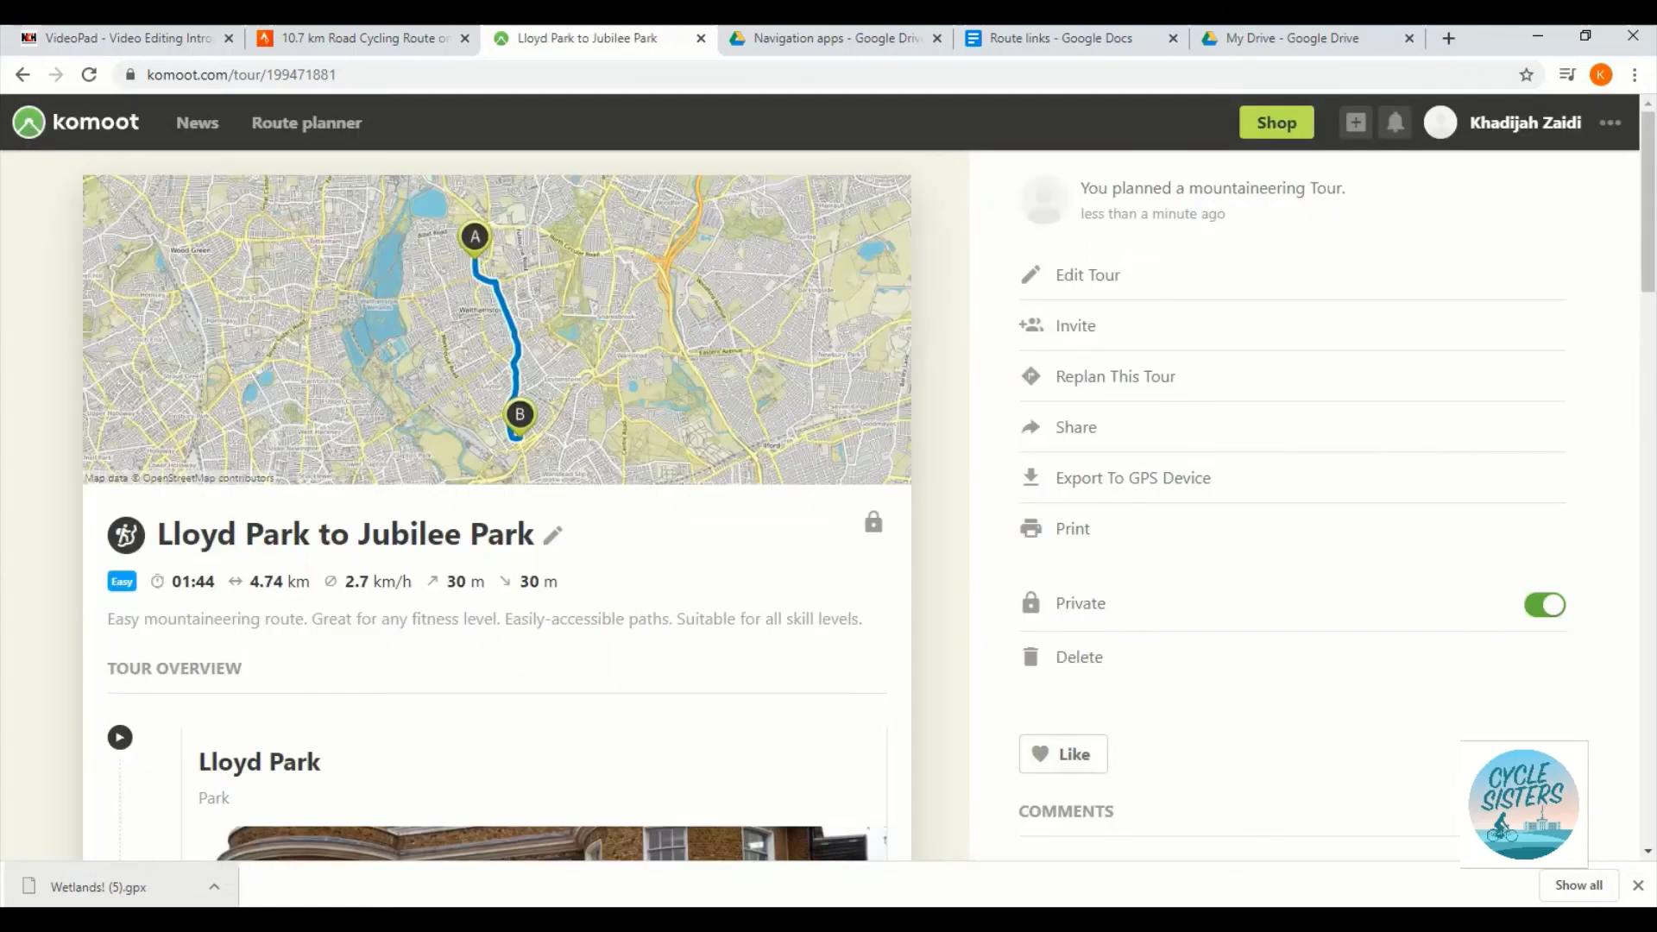